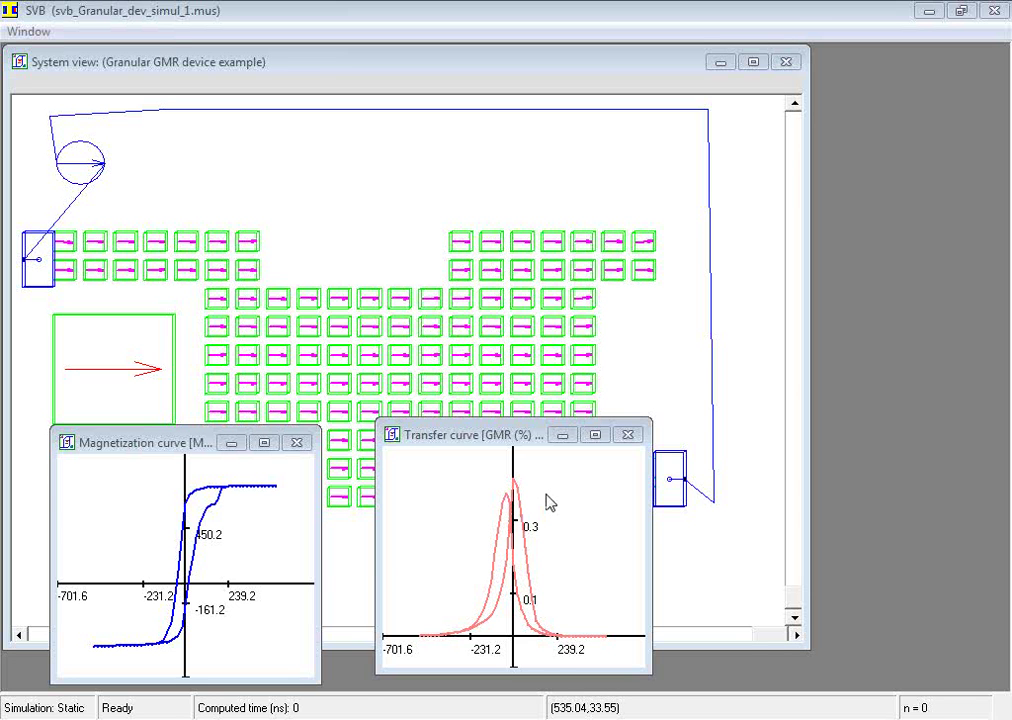
# Examine the plot type options available for the transfer curve, leaving the plot type as Normal.
pyautogui.rightClick(548, 502)
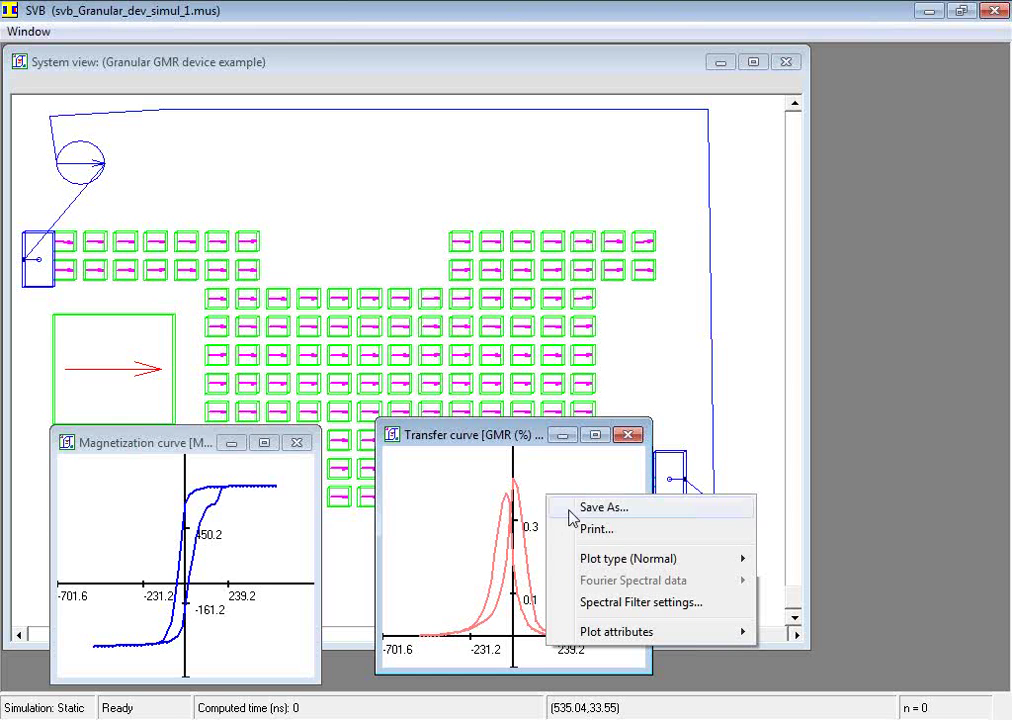
pyautogui.moveTo(607, 563)
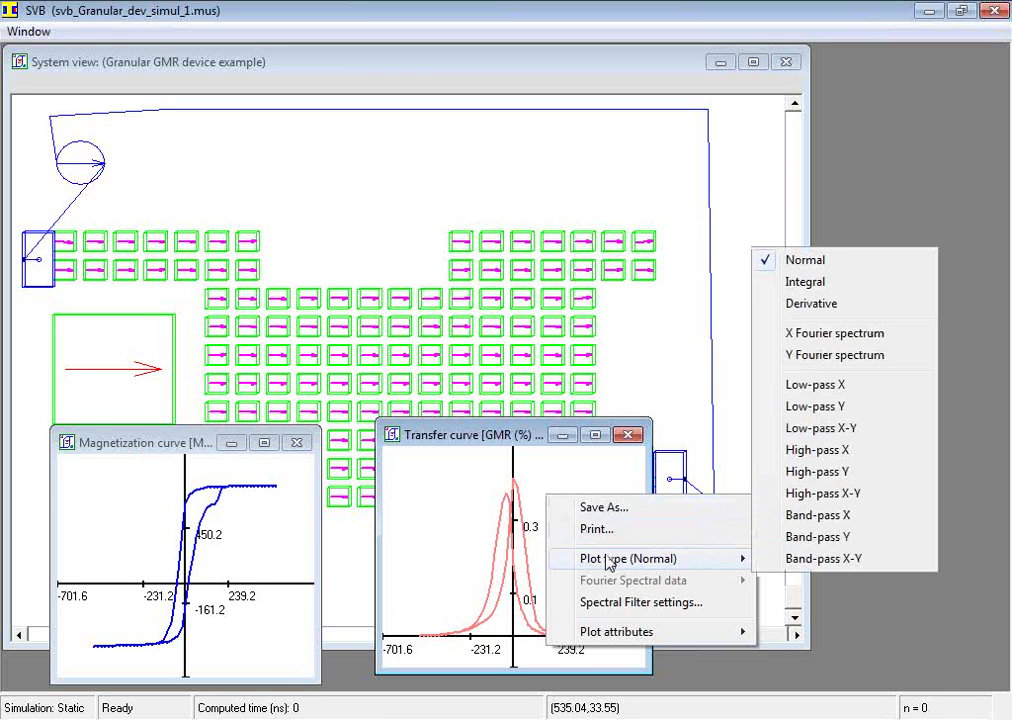
pyautogui.click(456, 500)
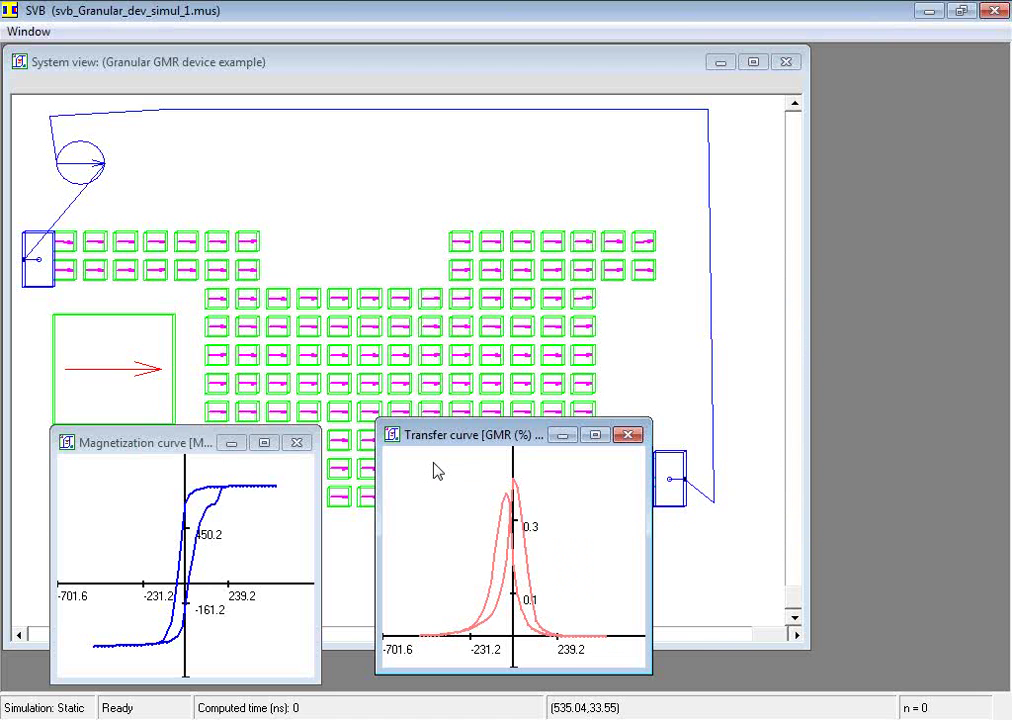
# Zoom in on the peaks of the transfer curve, then restore its full plot range.
pyautogui.moveTo(470, 472); pyautogui.dragTo(569, 566)
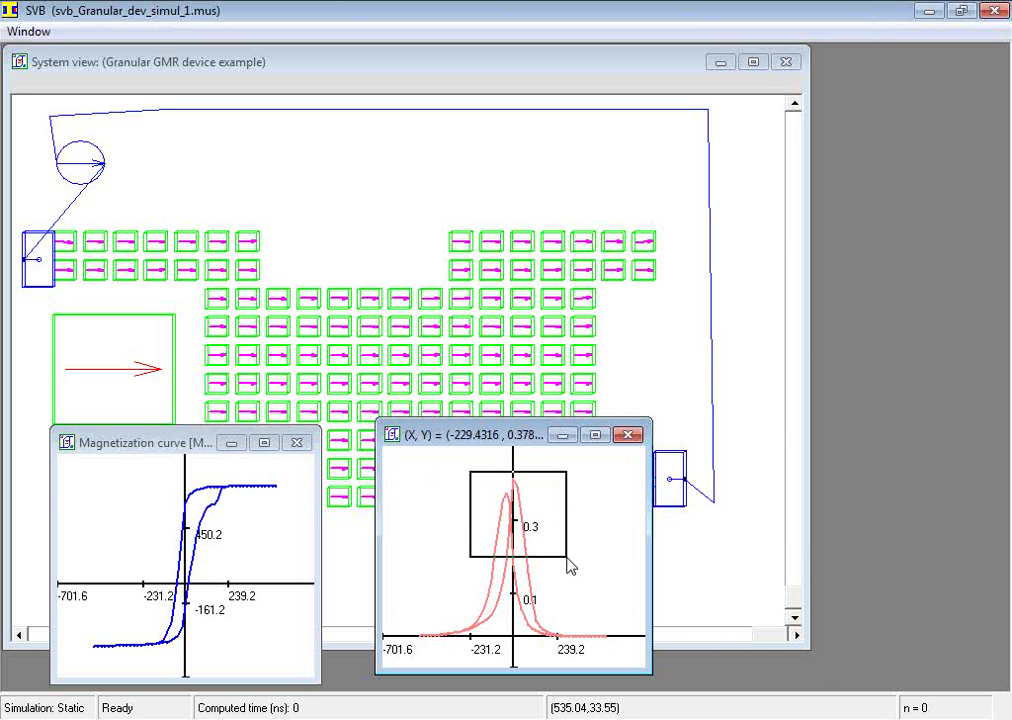
pyautogui.moveTo(569, 566); pyautogui.dragTo(569, 566)
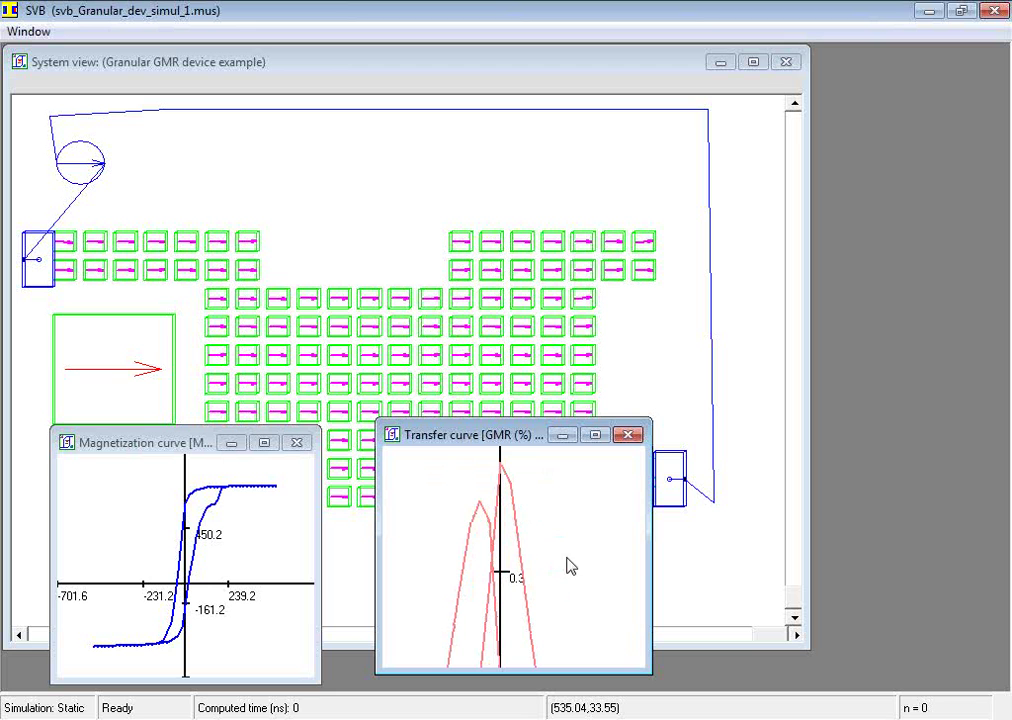
pyautogui.rightClick(533, 550)
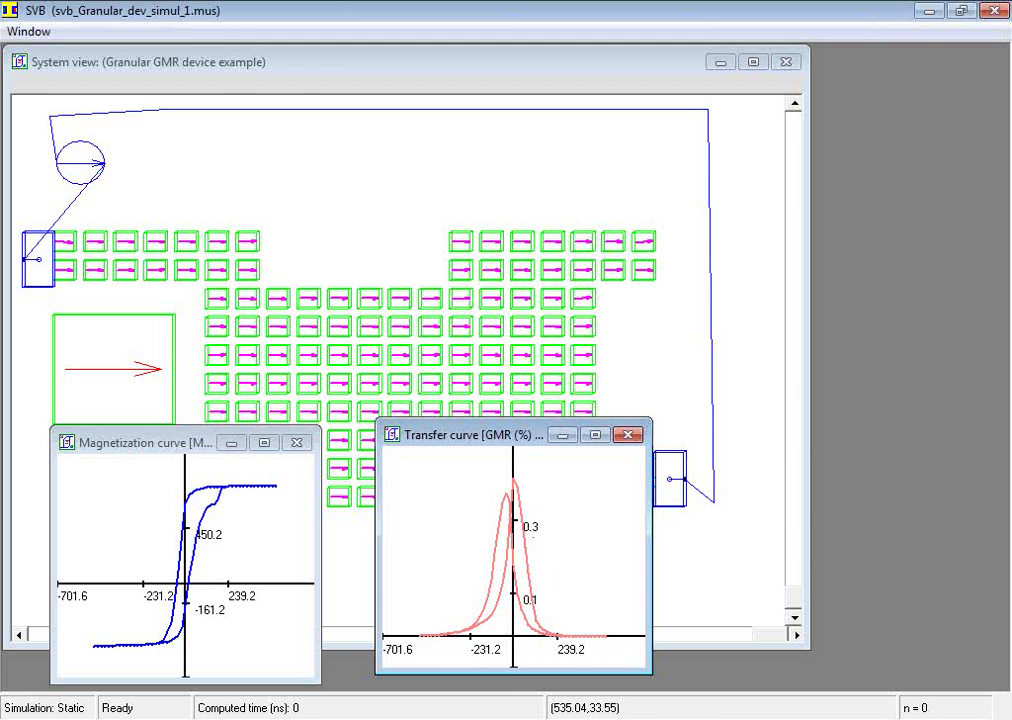
# Jump the recorded simulation playback to position 20 and view the device state at that point.
pyautogui.click(516, 694)
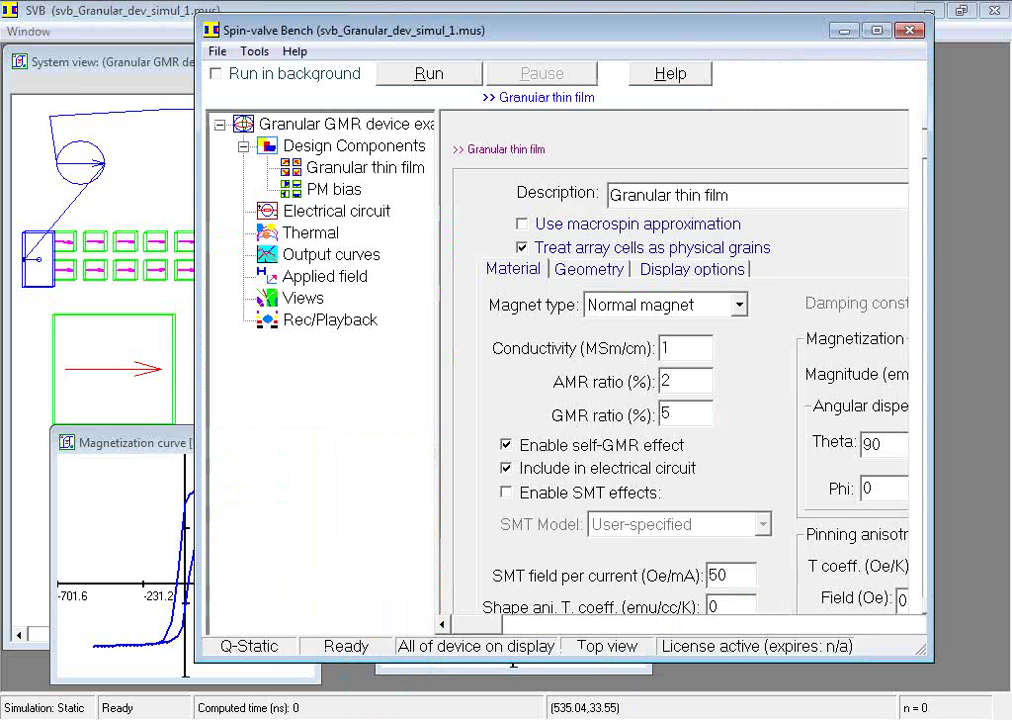
pyautogui.click(368, 325)
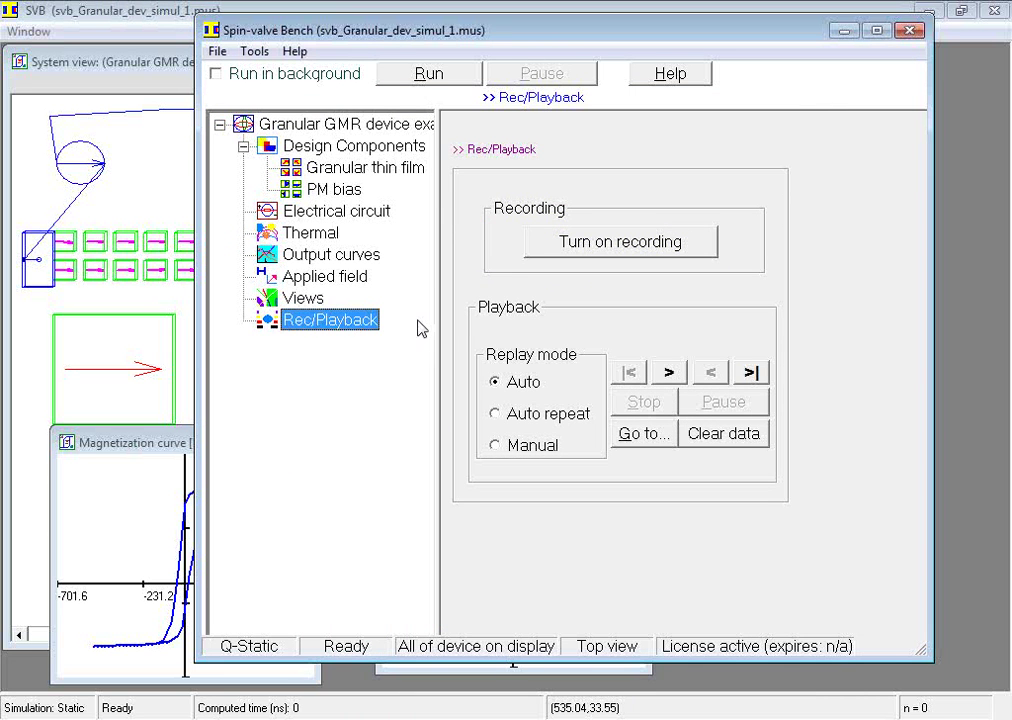
pyautogui.click(643, 440)
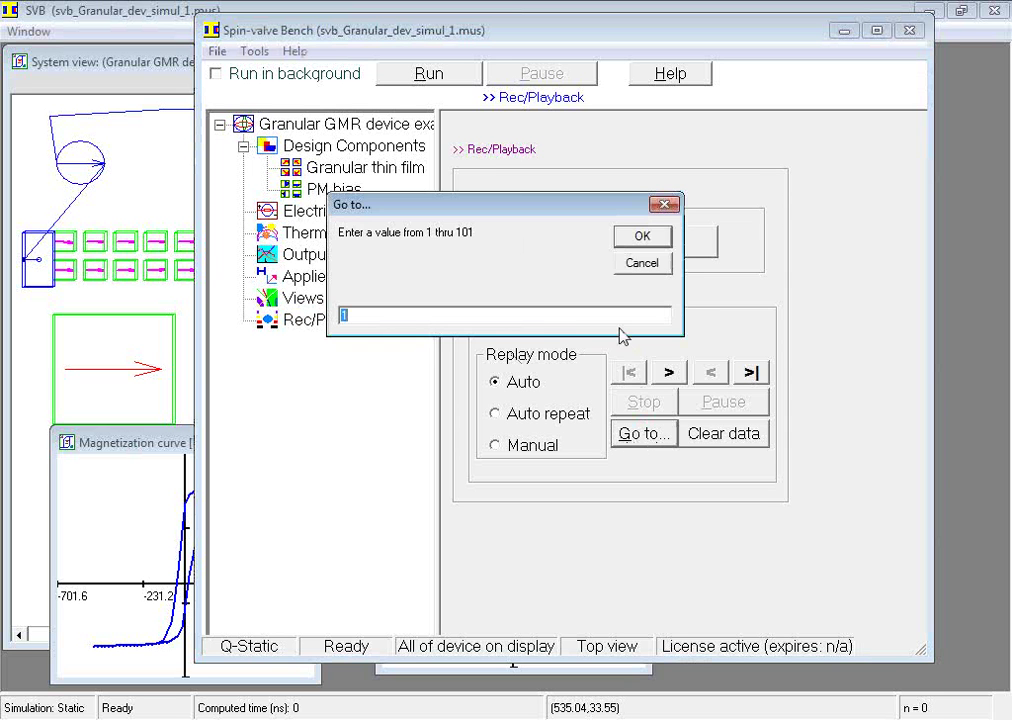
pyautogui.write('20')
pyautogui.click(665, 245)
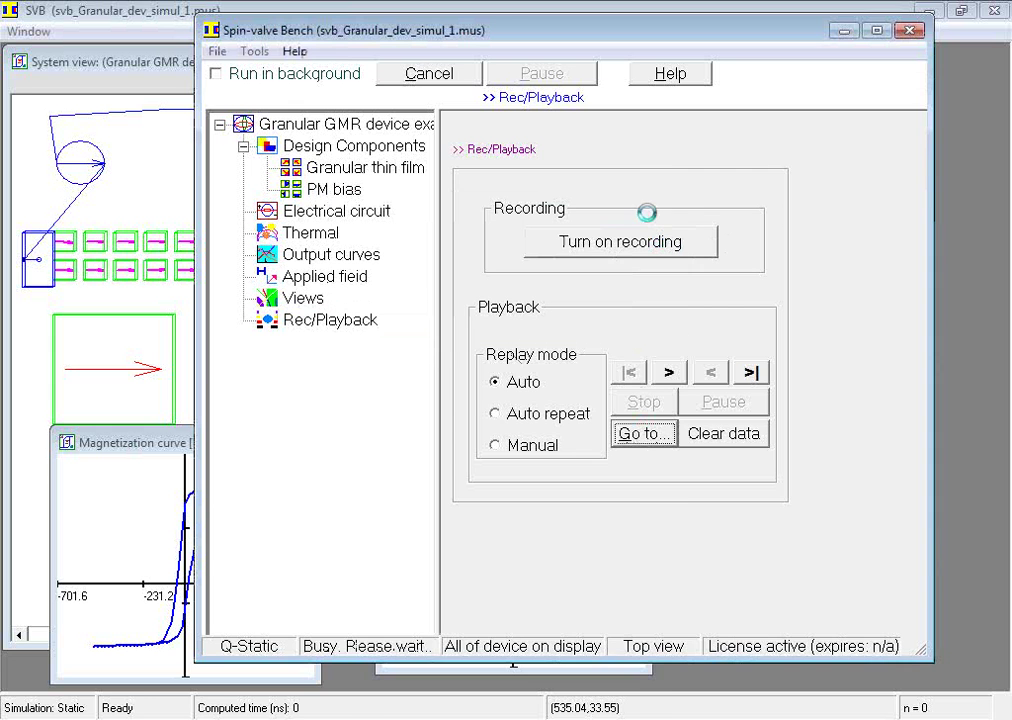
pyautogui.click(843, 33)
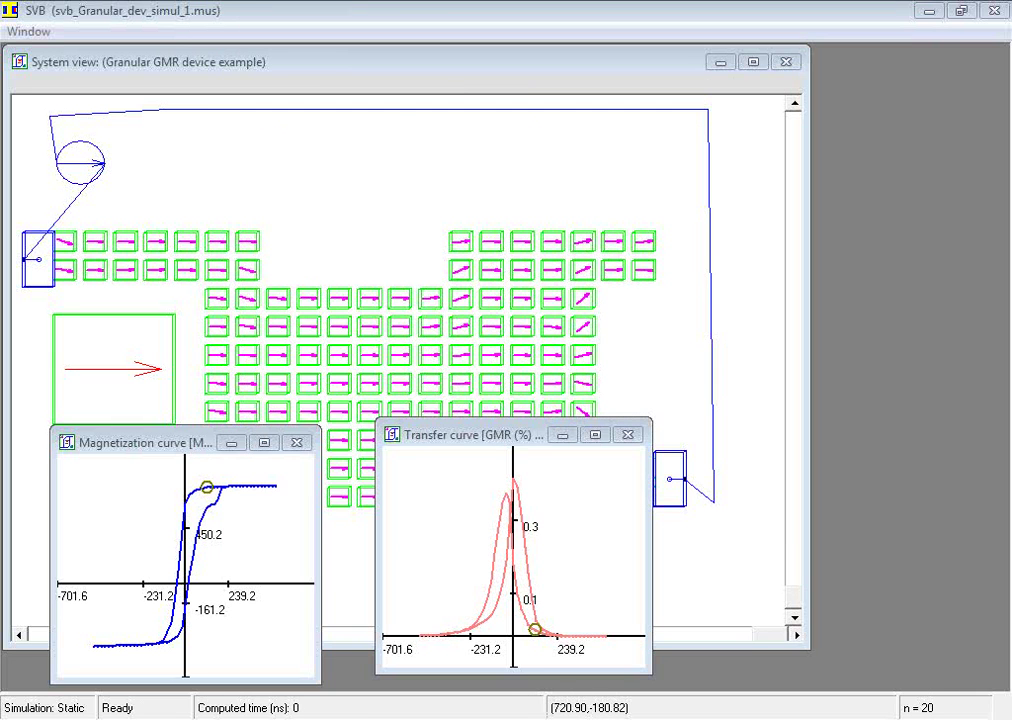
# Show the external field panel and move it beside the system view, clear of the device and curves.
pyautogui.click(552, 718)
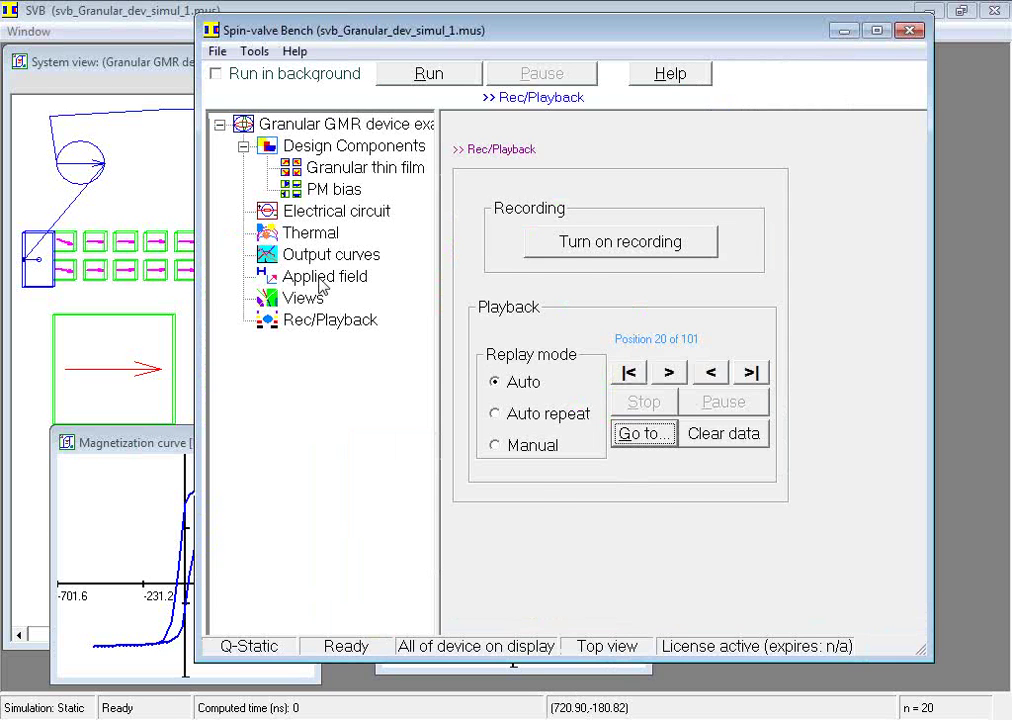
pyautogui.click(321, 280)
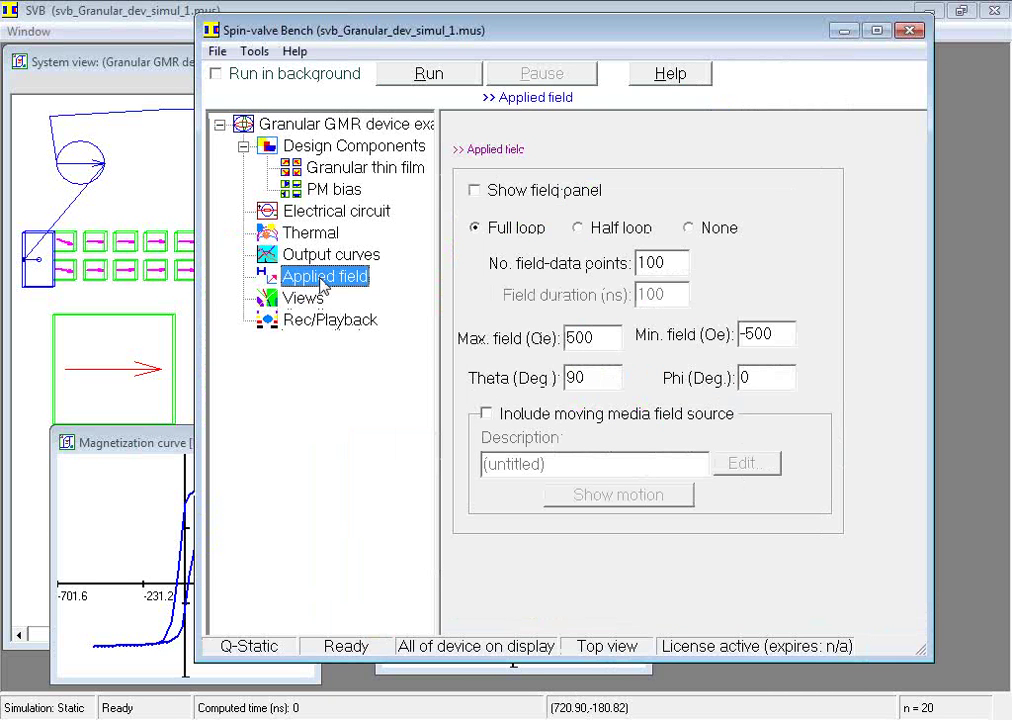
pyautogui.click(479, 194)
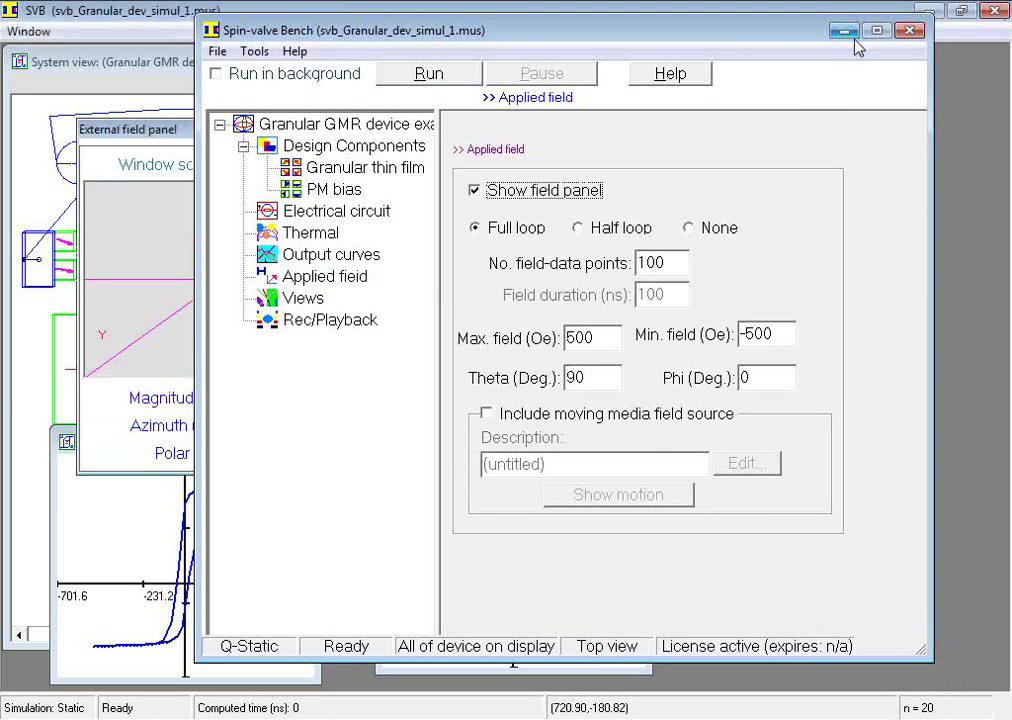
pyautogui.click(845, 40)
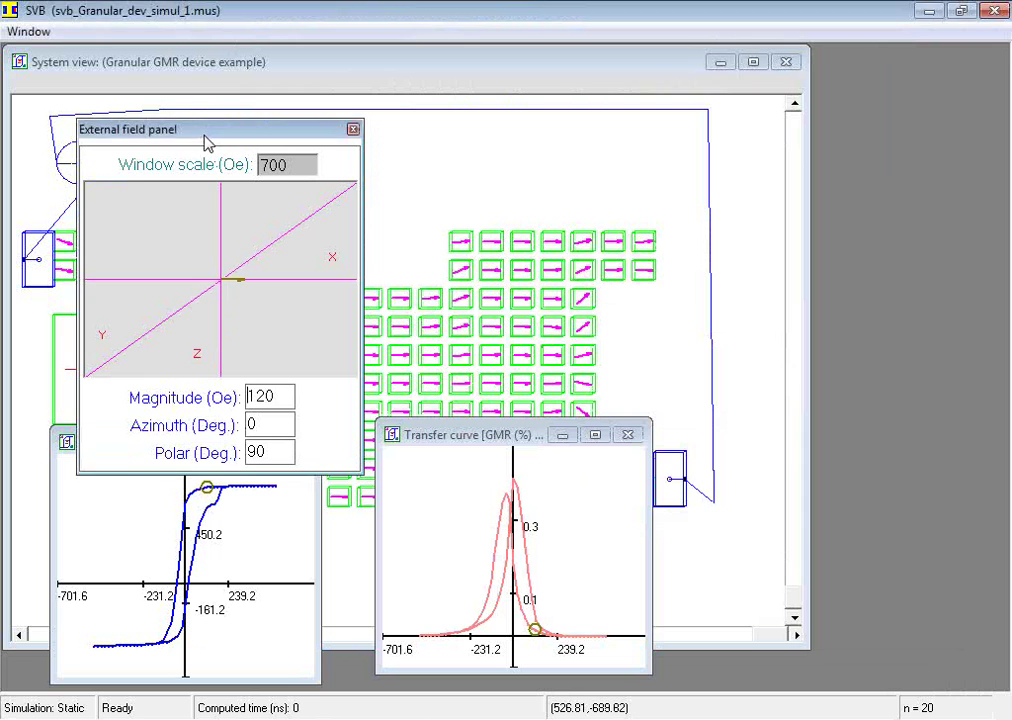
pyautogui.moveTo(204, 135); pyautogui.dragTo(871, 120)
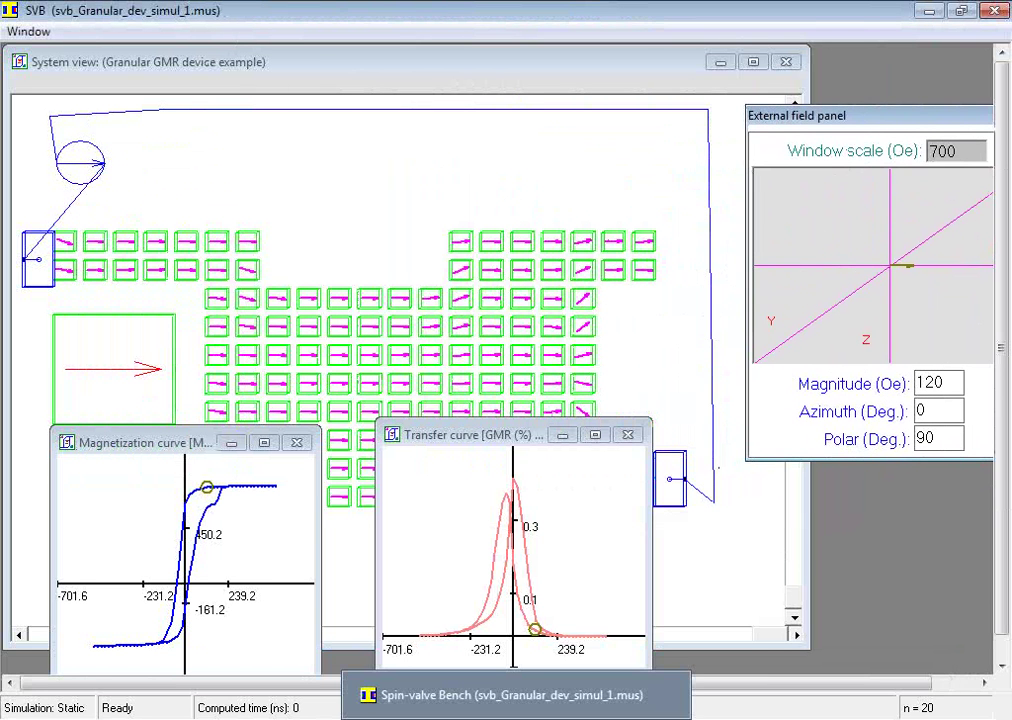
# Play the recording forward automatically from position 20, watch the device and curves, and stop at about position 53.
pyautogui.click(515, 695)
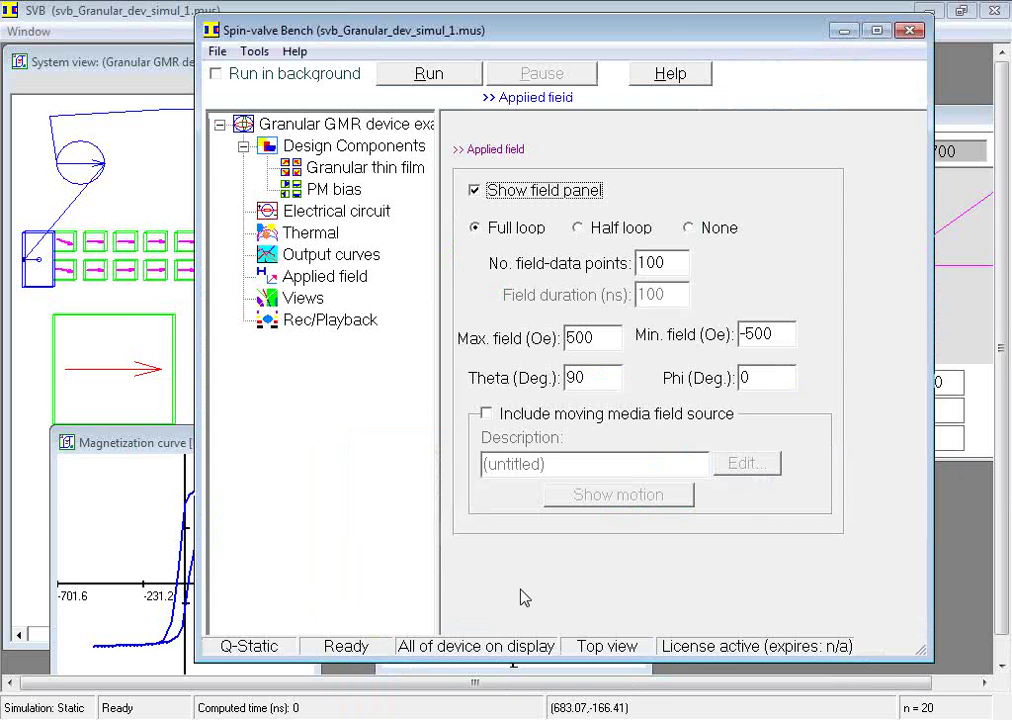
pyautogui.click(325, 320)
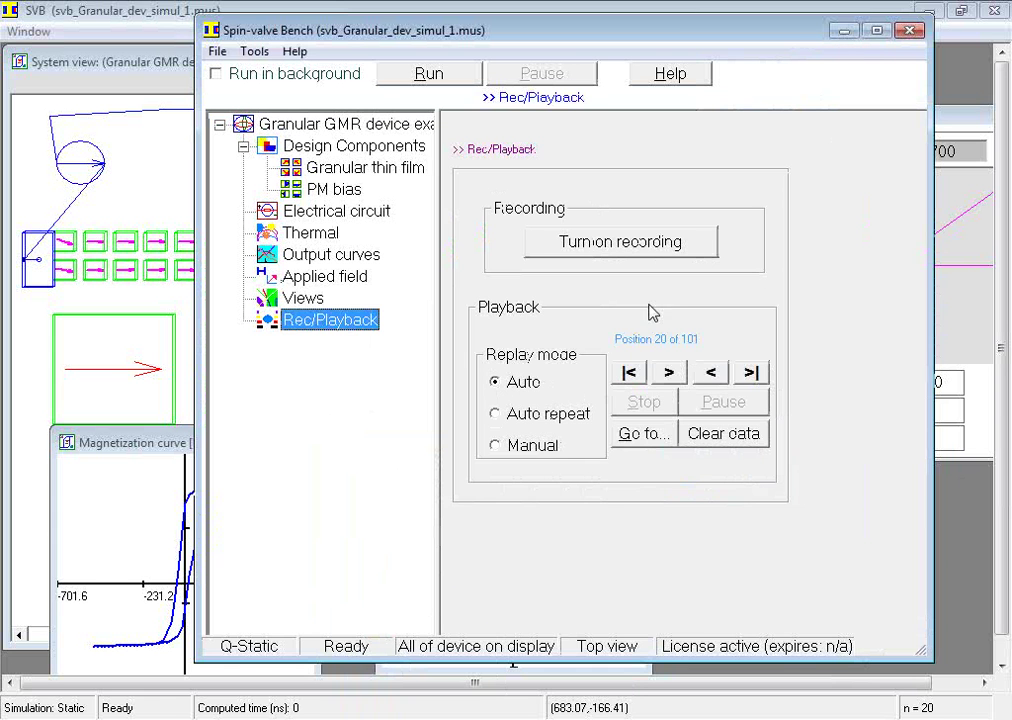
pyautogui.click(679, 378)
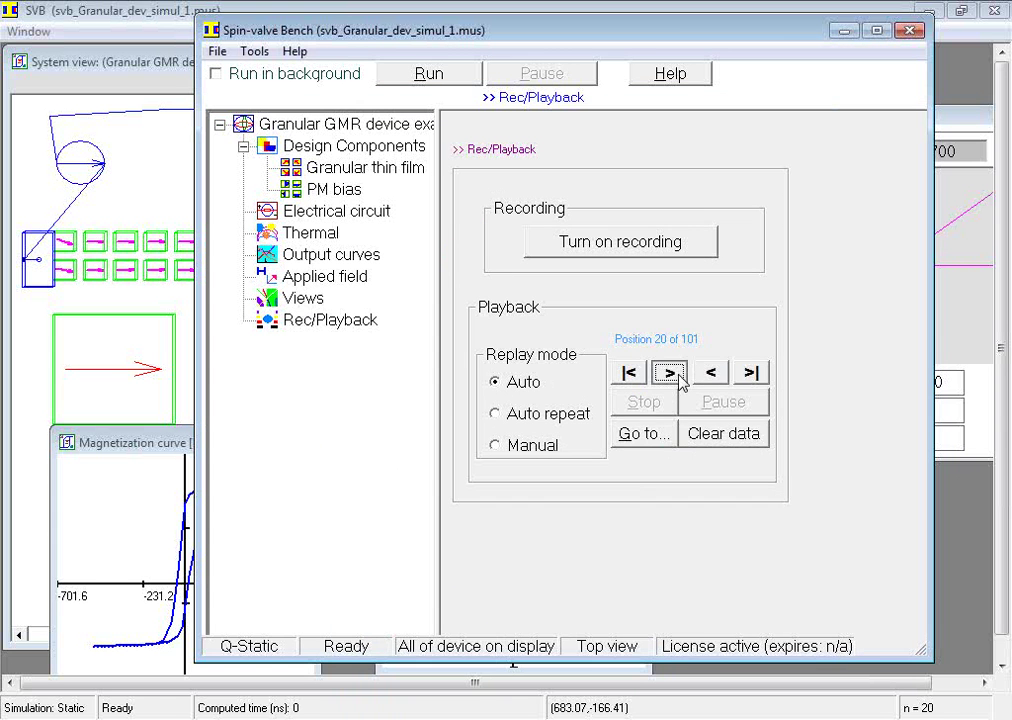
pyautogui.click(840, 31)
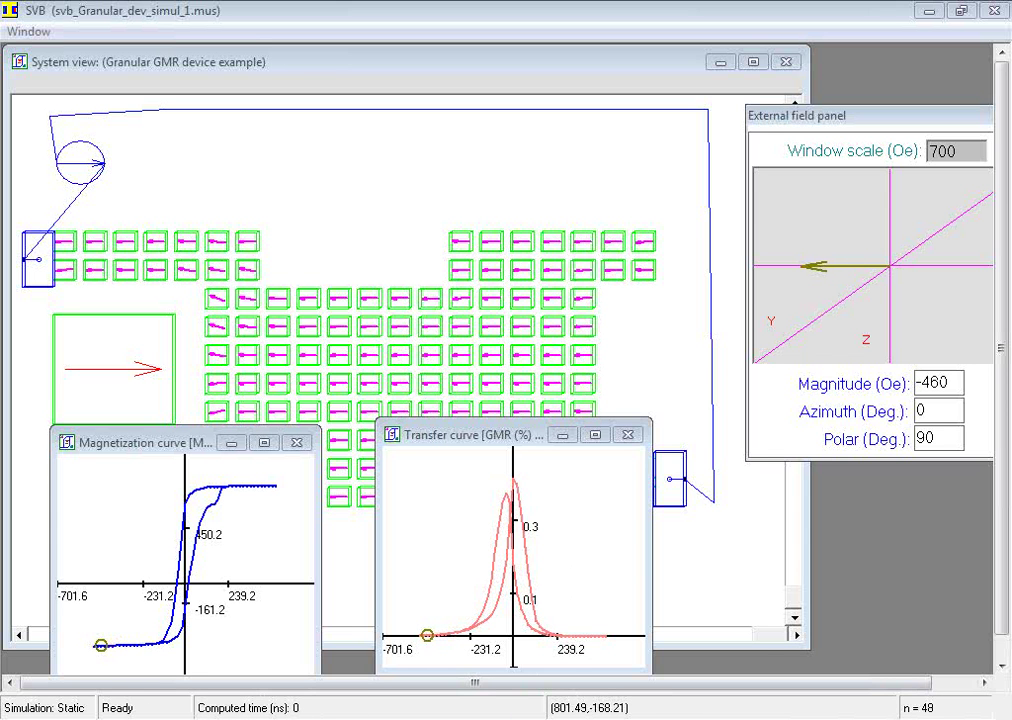
pyautogui.hotkey('alt', 'Tab')
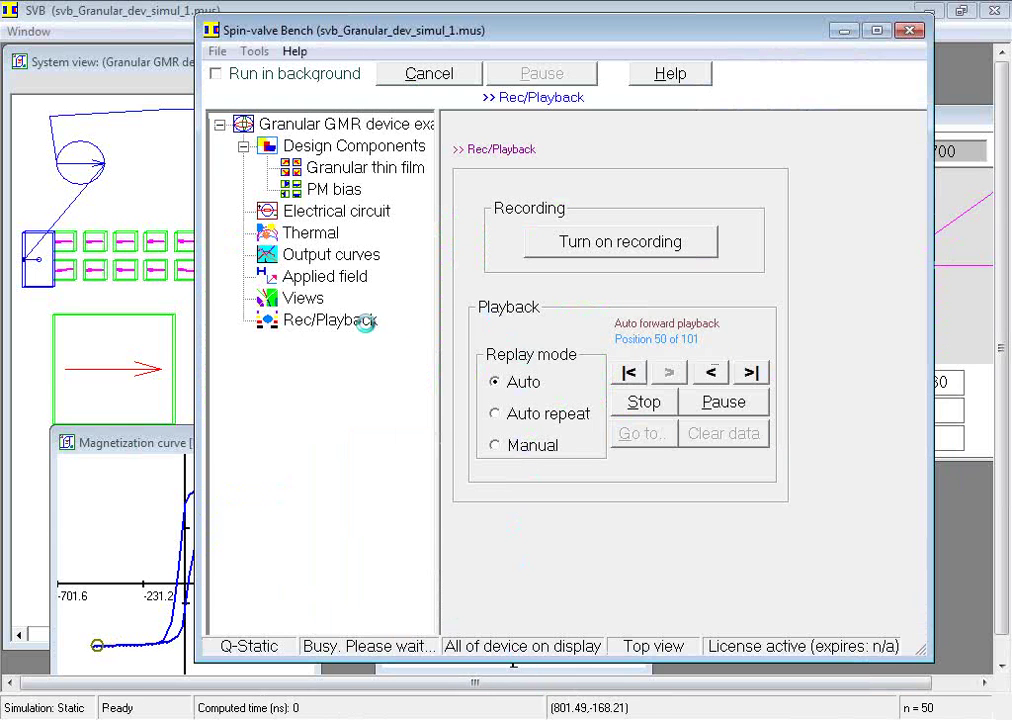
pyautogui.click(364, 323)
pyautogui.click(640, 403)
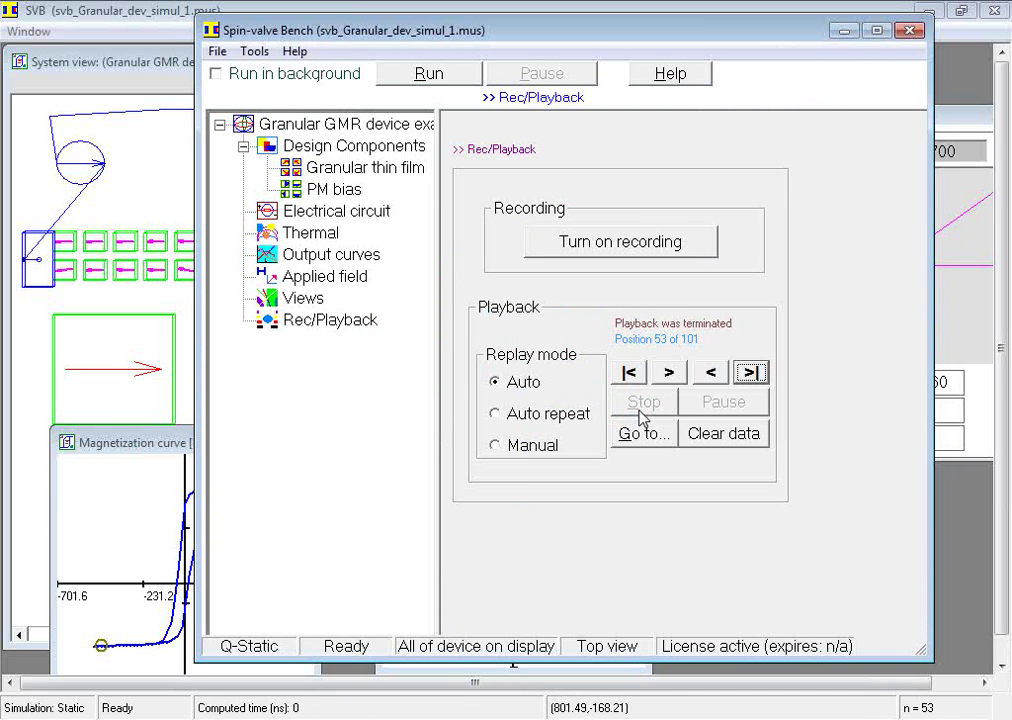
# Display the granular thin film's current-density vectors instead of magnetization vectors, with a tight outline, and view the current flow.
pyautogui.click(388, 172)
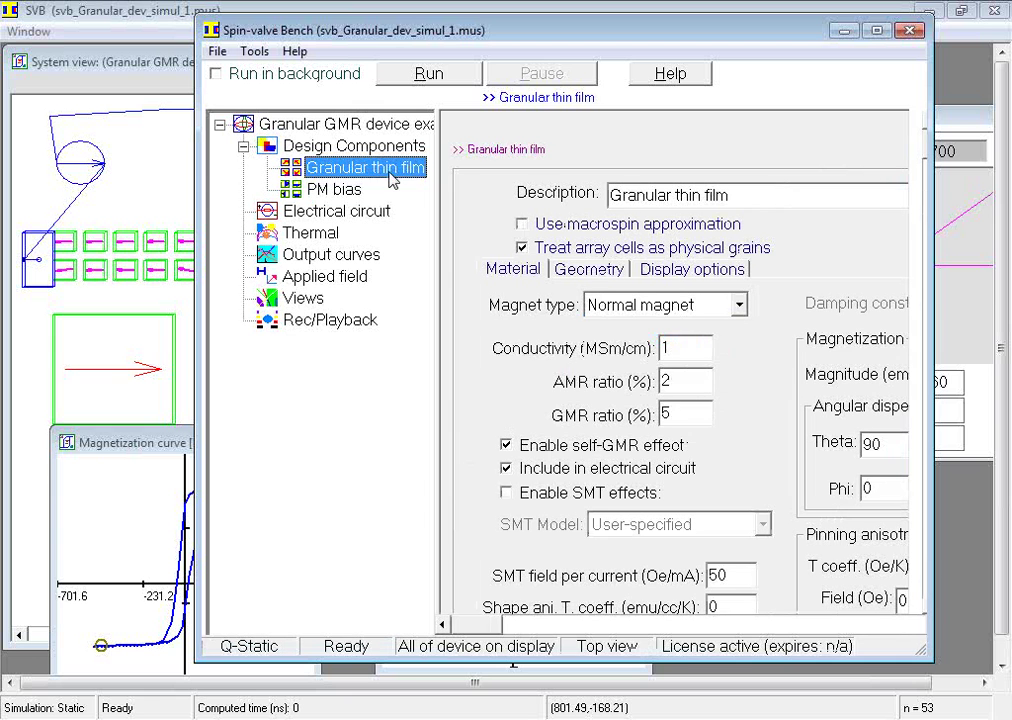
pyautogui.click(738, 271)
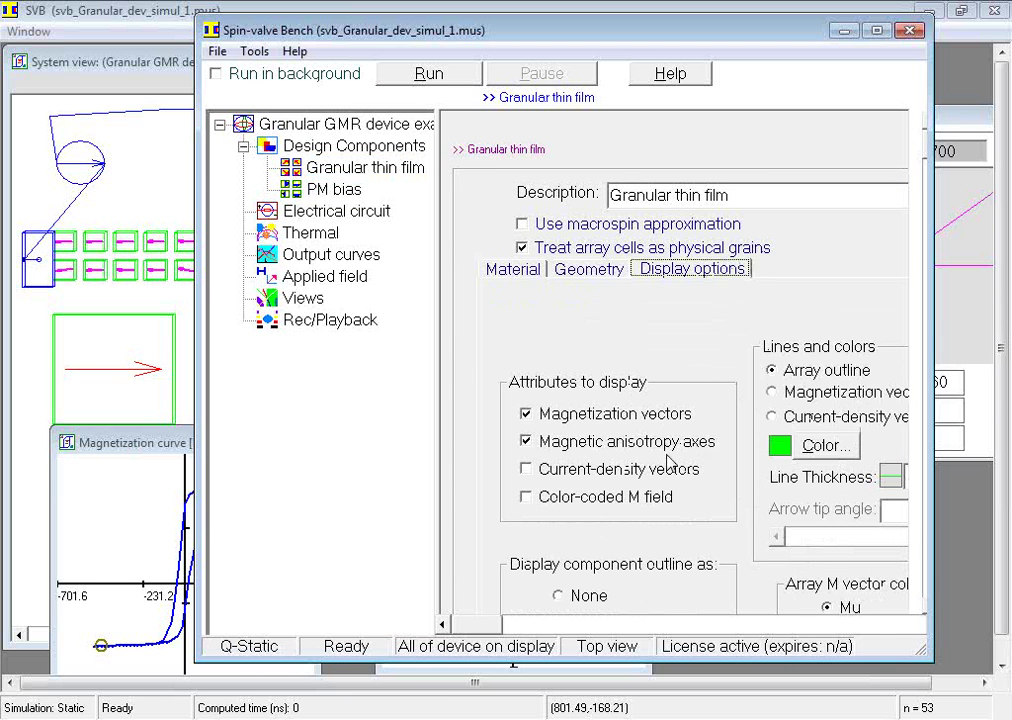
pyautogui.click(526, 413)
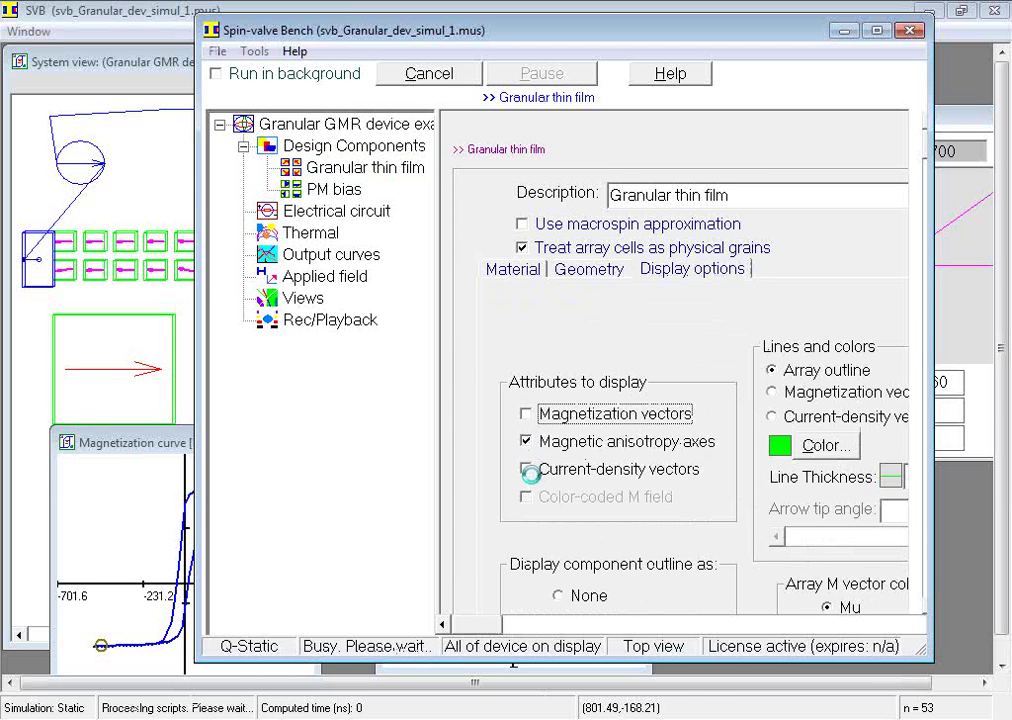
pyautogui.click(527, 469)
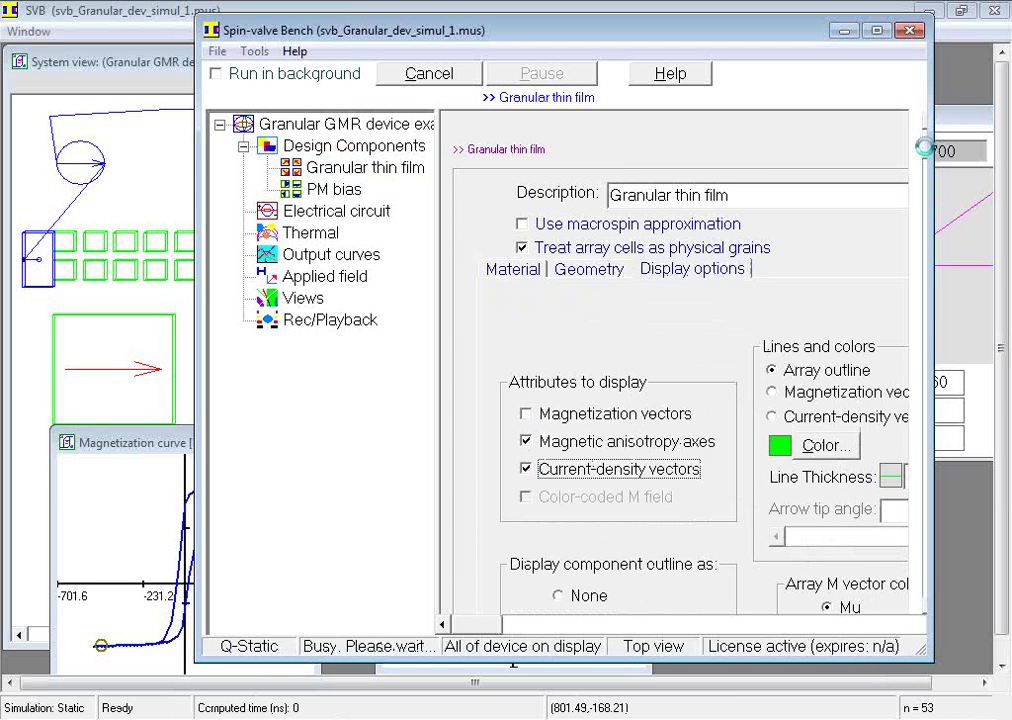
pyautogui.moveTo(926, 152); pyautogui.dragTo(932, 222)
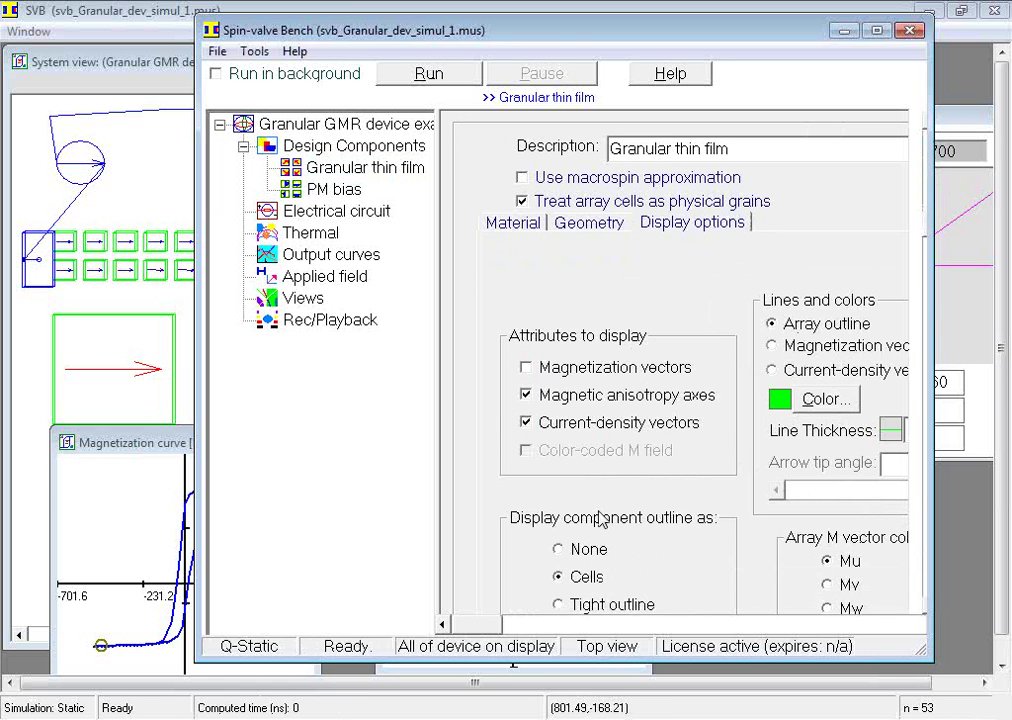
pyautogui.click(561, 606)
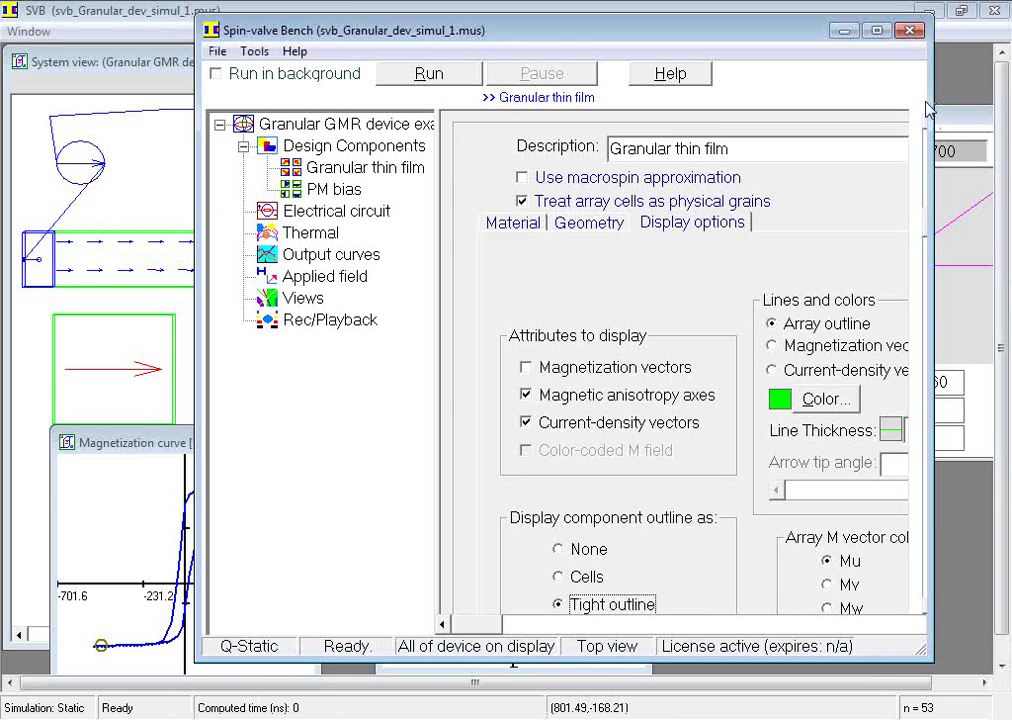
pyautogui.click(848, 35)
pyautogui.click(410, 60)
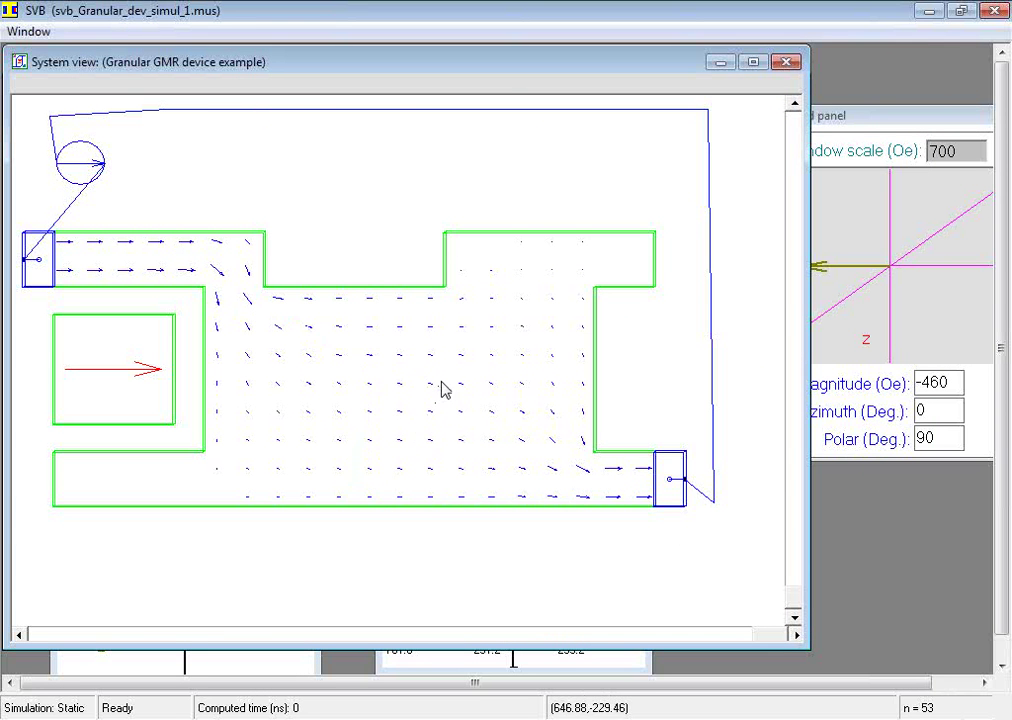
# Display the granular thin film's magnetization vectors again, hide its current-density vectors, and outline the component as cells.
pyautogui.click(492, 718)
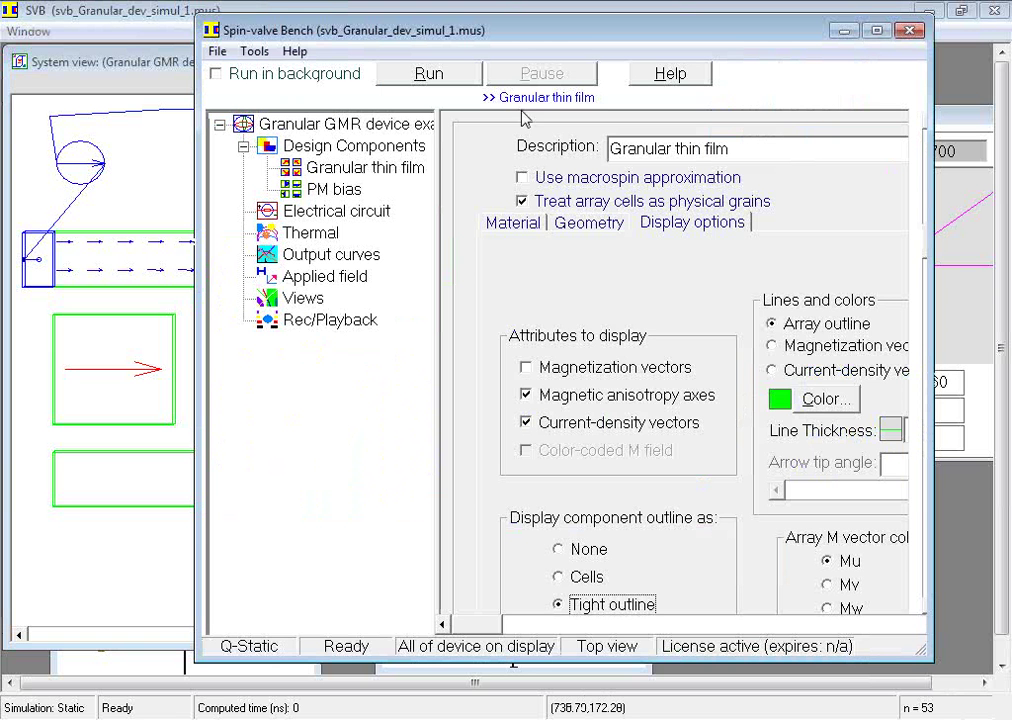
pyautogui.click(527, 368)
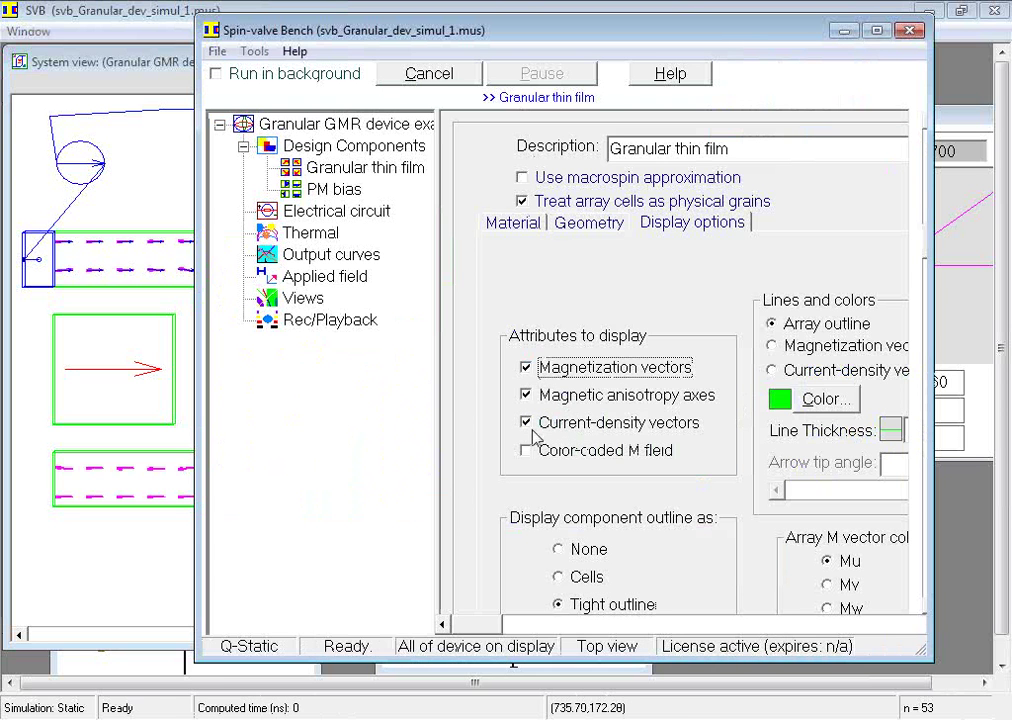
pyautogui.click(527, 423)
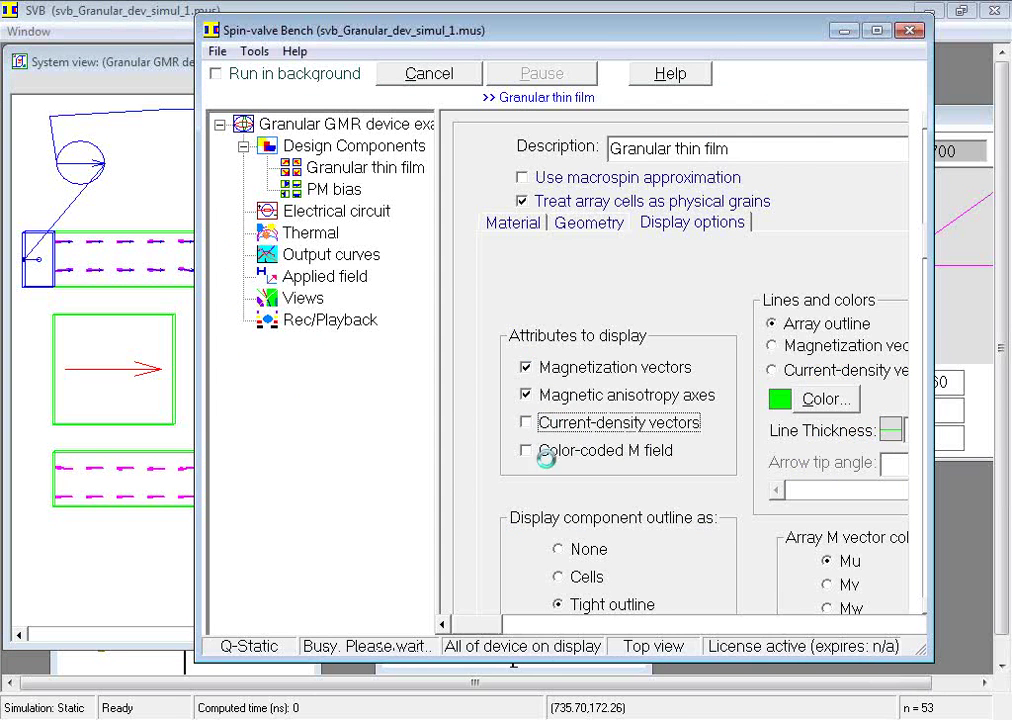
pyautogui.click(558, 580)
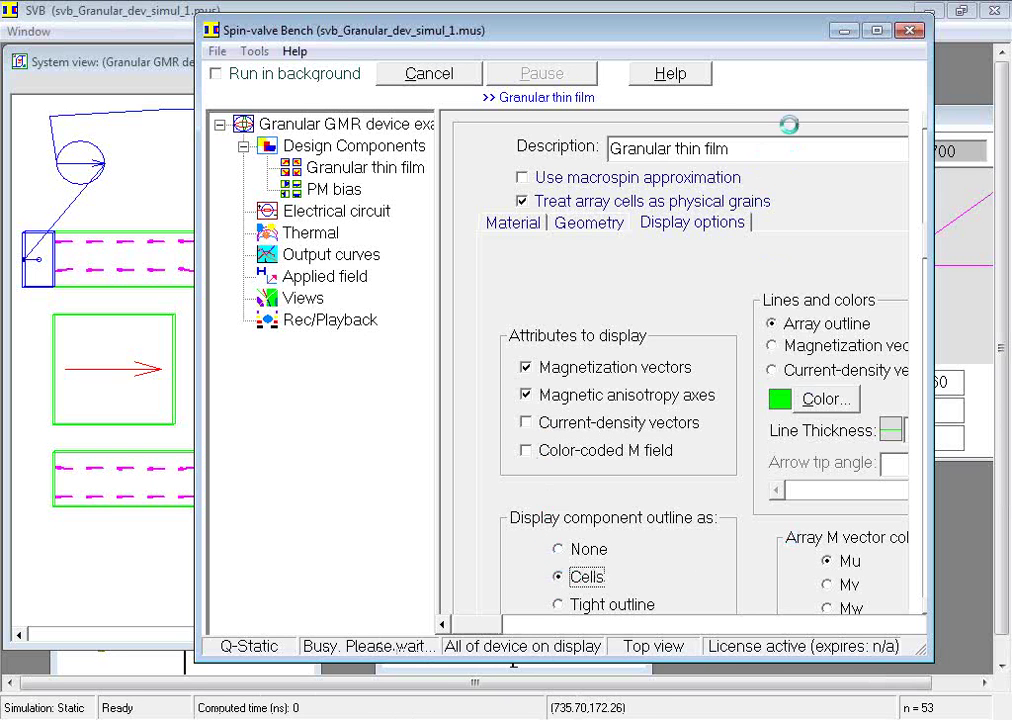
# Open the vector map of the granular thin film and move and enlarge its window to show all cell rows.
pyautogui.click(845, 31)
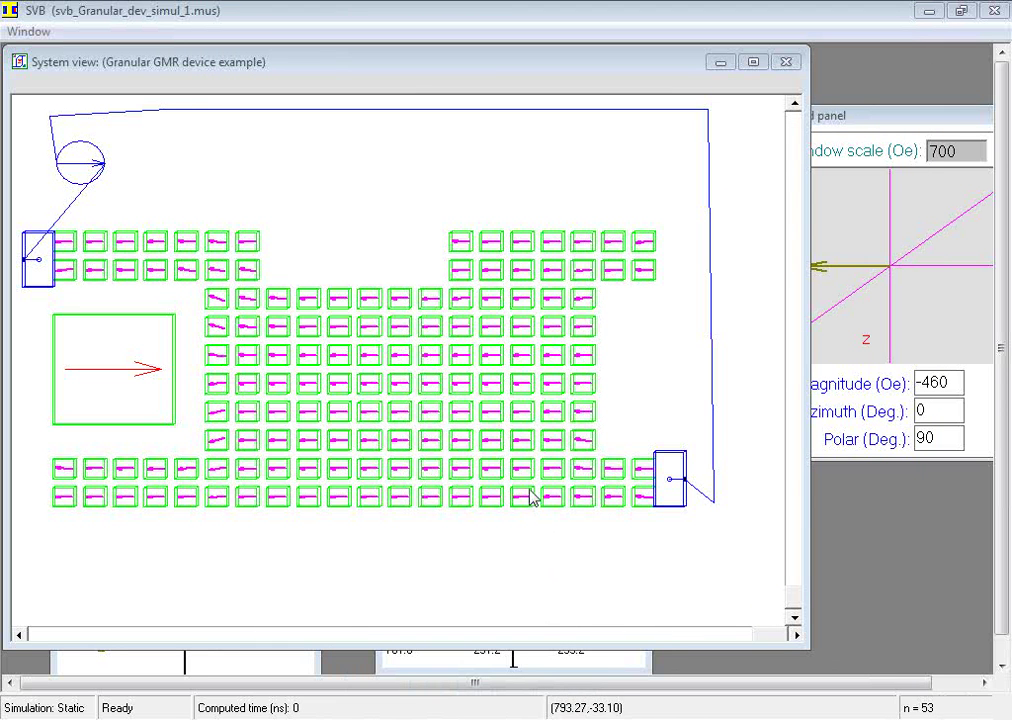
pyautogui.rightClick(537, 402)
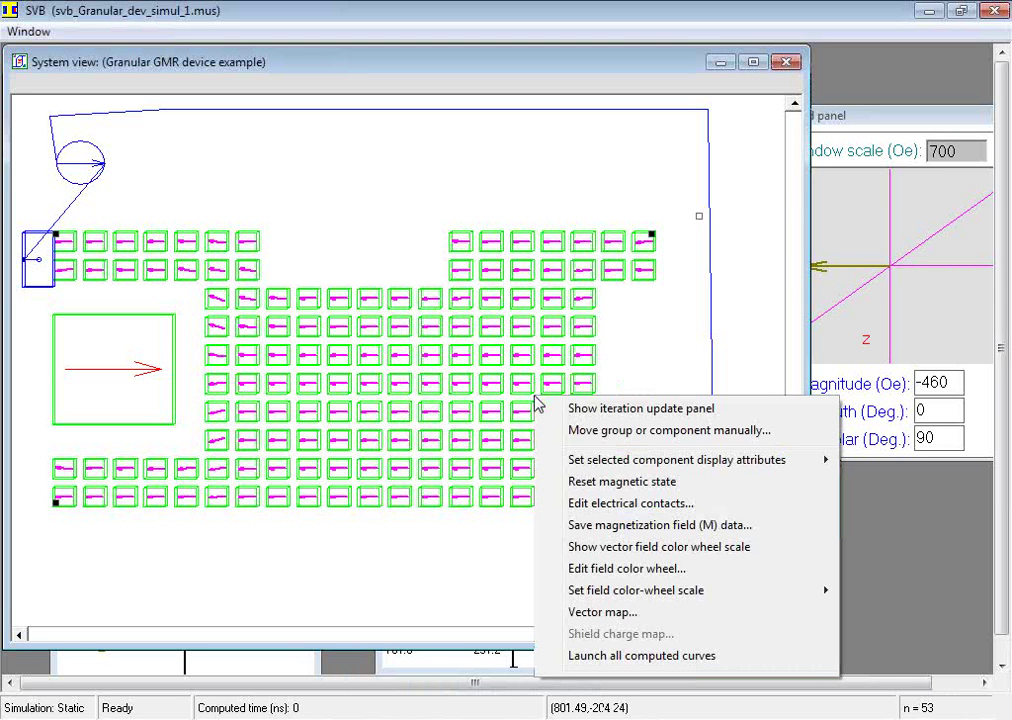
pyautogui.click(613, 614)
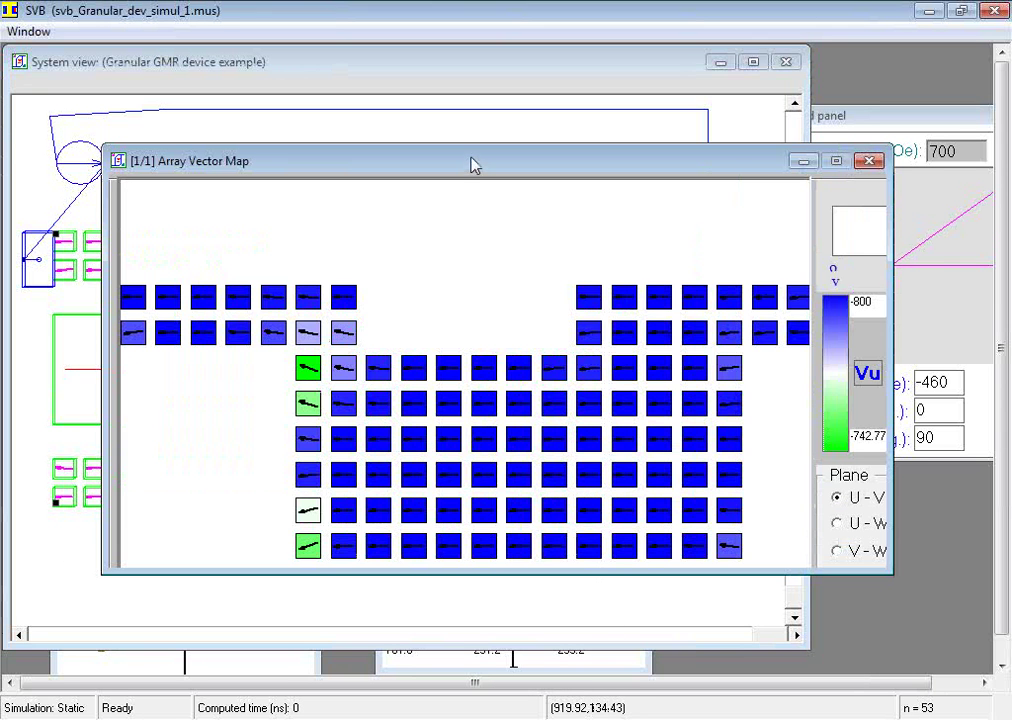
pyautogui.moveTo(470, 163); pyautogui.dragTo(400, 97)
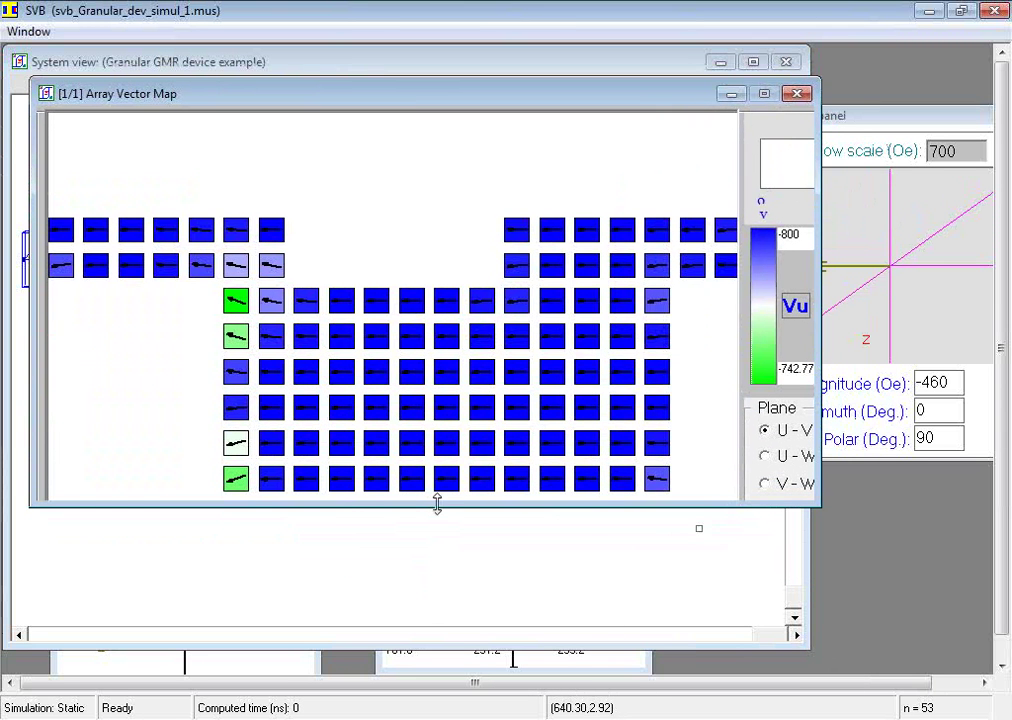
pyautogui.moveTo(436, 503); pyautogui.dragTo(442, 625)
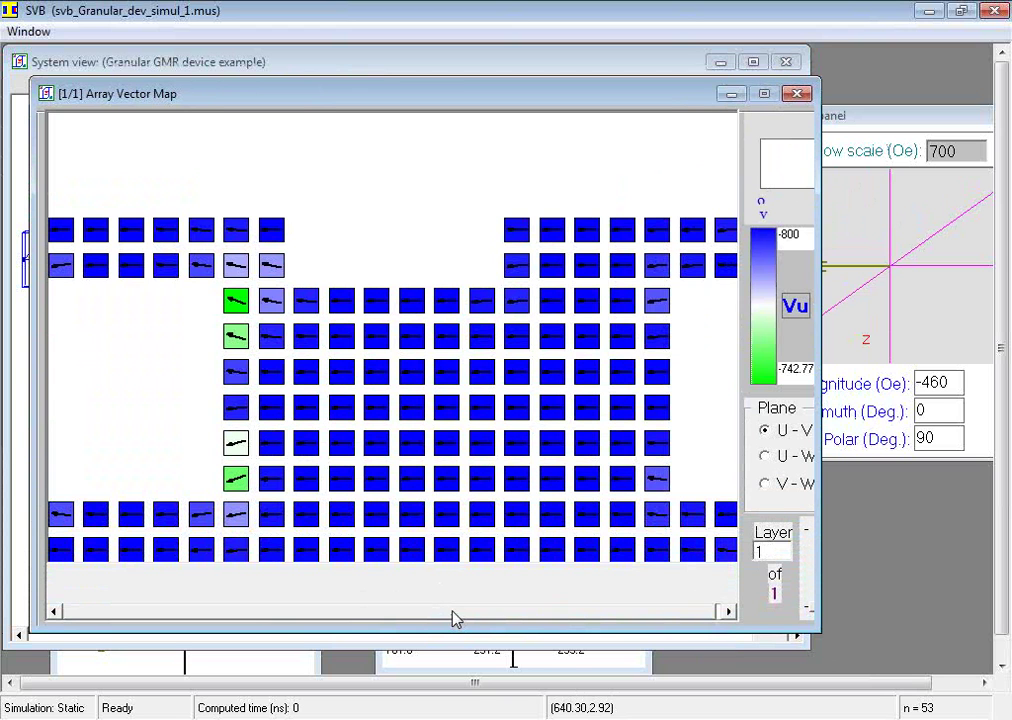
# Look through the vector map's base field and transformation choices, leaving Magnetization and Normal selected.
pyautogui.rightClick(343, 356)
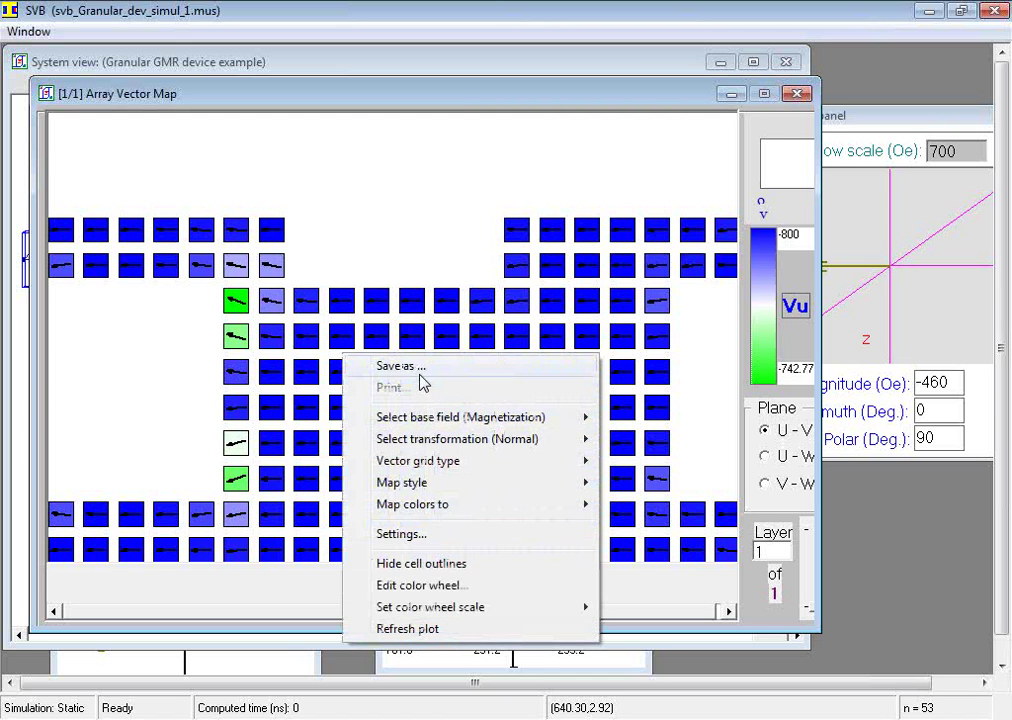
pyautogui.moveTo(414, 418)
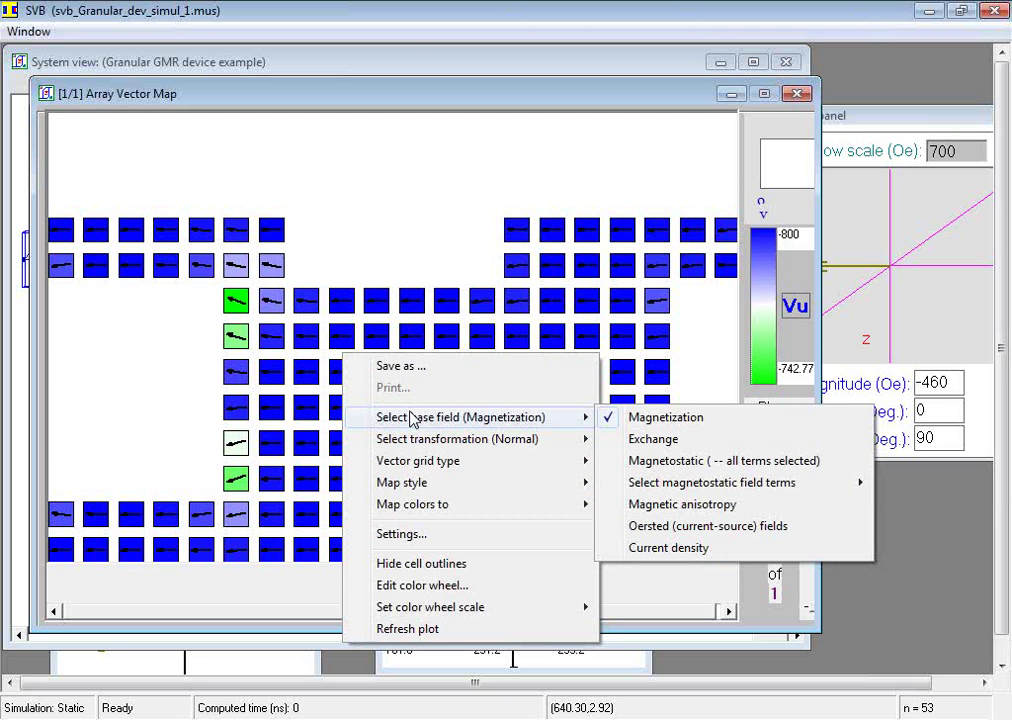
pyautogui.moveTo(415, 443)
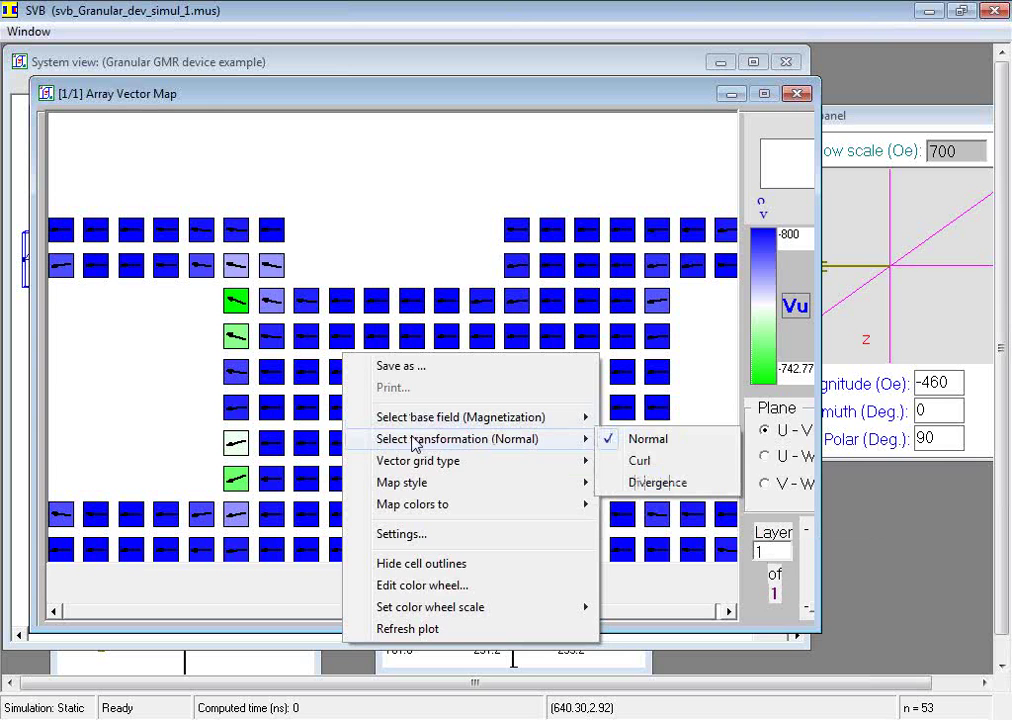
pyautogui.click(416, 328)
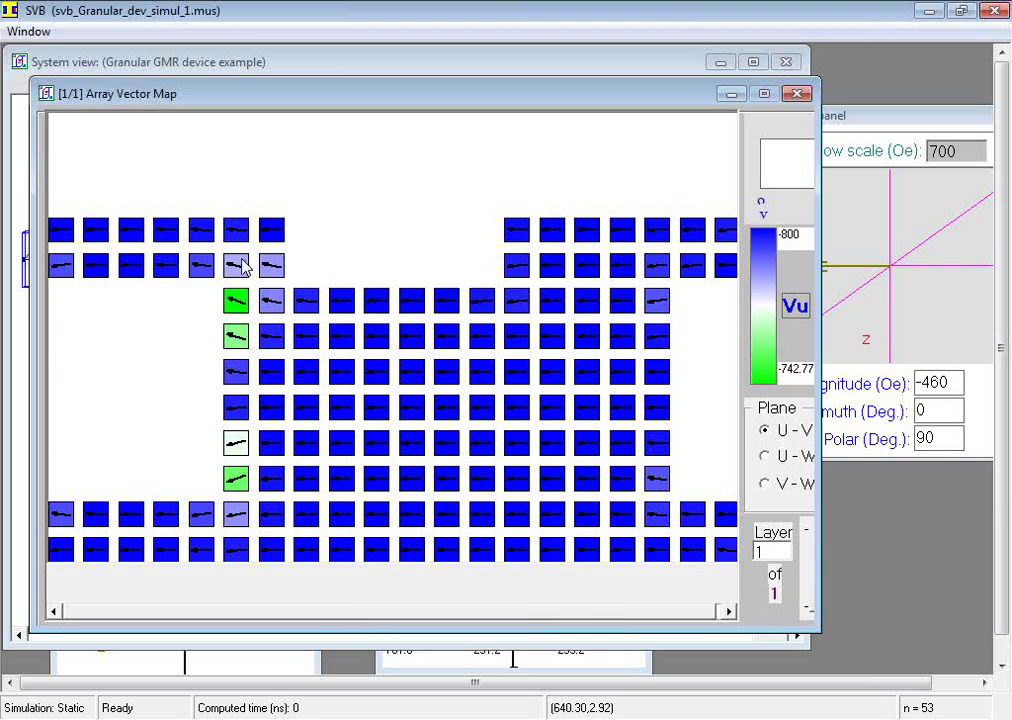
# Magnify the cells around the upper-left inner corner of the vector map, restore the full map, and close it.
pyautogui.moveTo(231, 228); pyautogui.dragTo(392, 368)
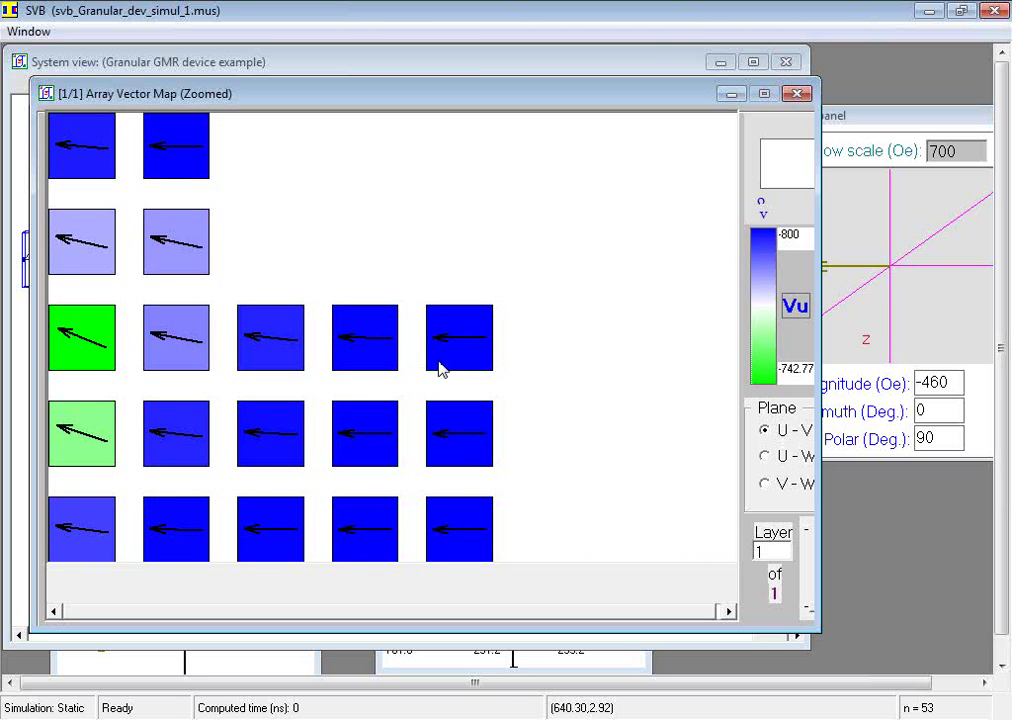
pyautogui.rightClick(440, 370)
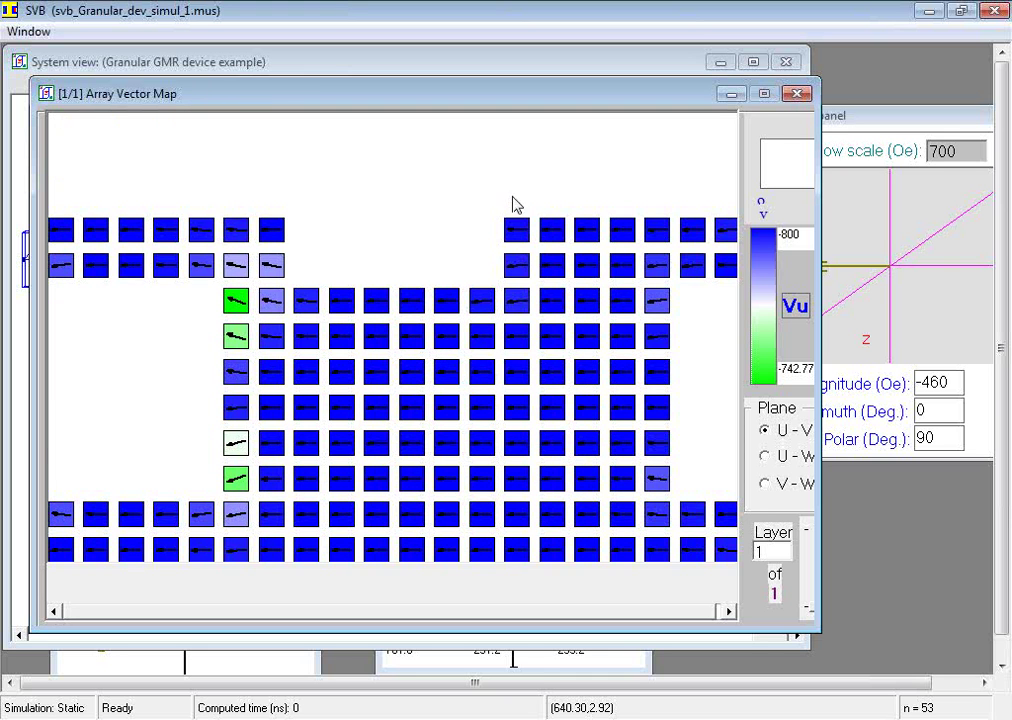
pyautogui.click(797, 95)
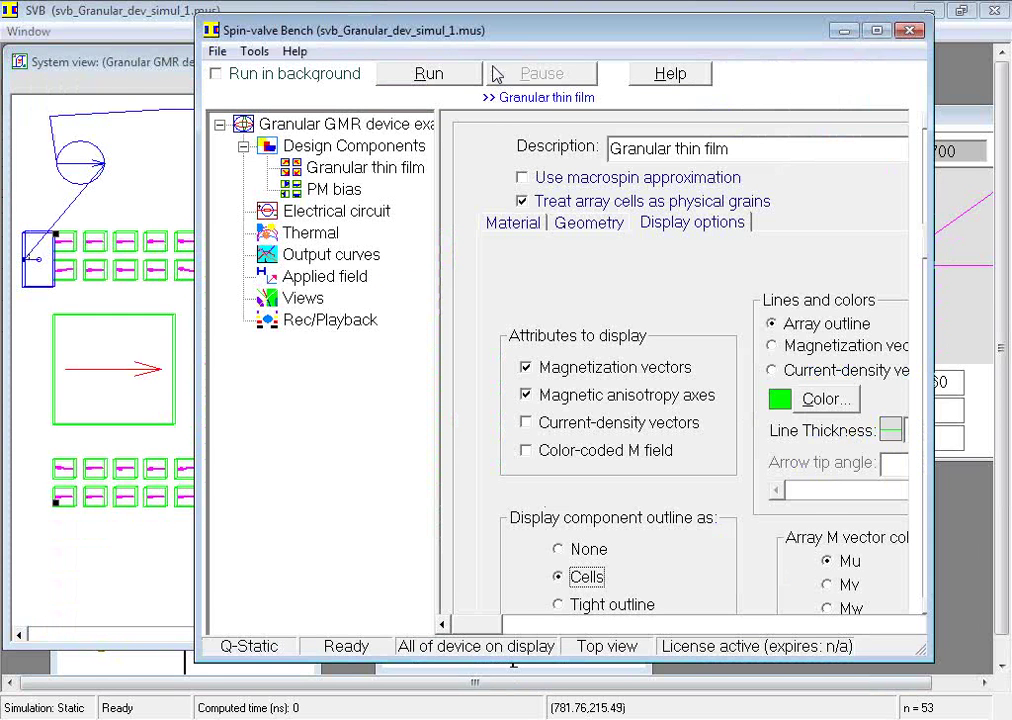
# Open the Shield Assistant for the design components, accept deleting the recorded data, and position the dialog fully in view.
pyautogui.moveTo(499, 39); pyautogui.dragTo(427, 36)
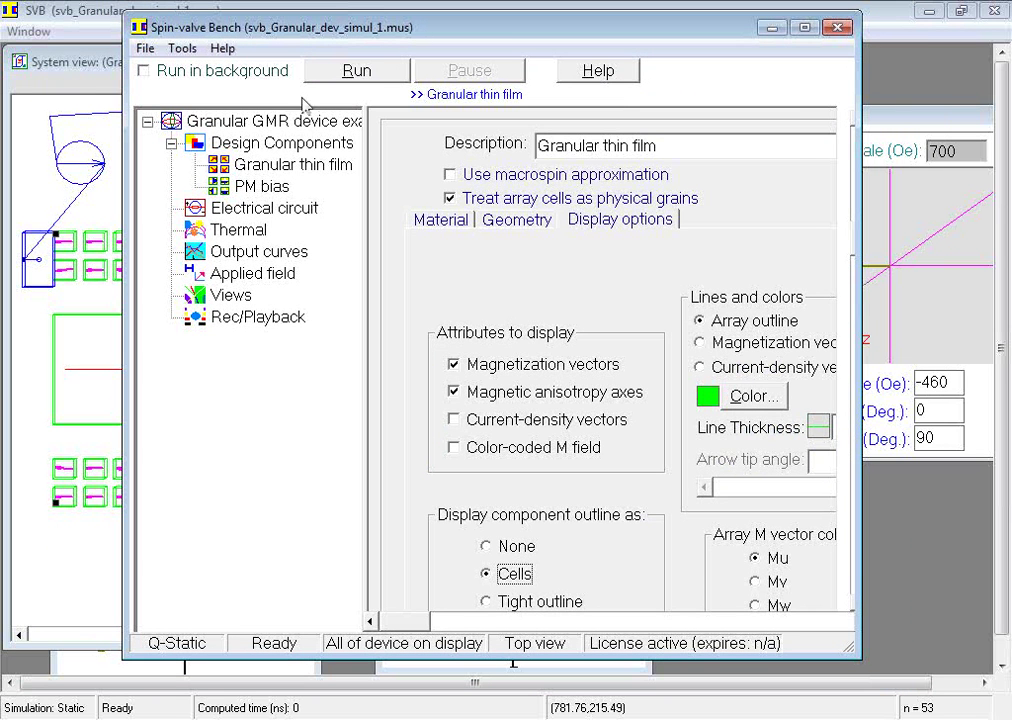
pyautogui.rightClick(278, 150)
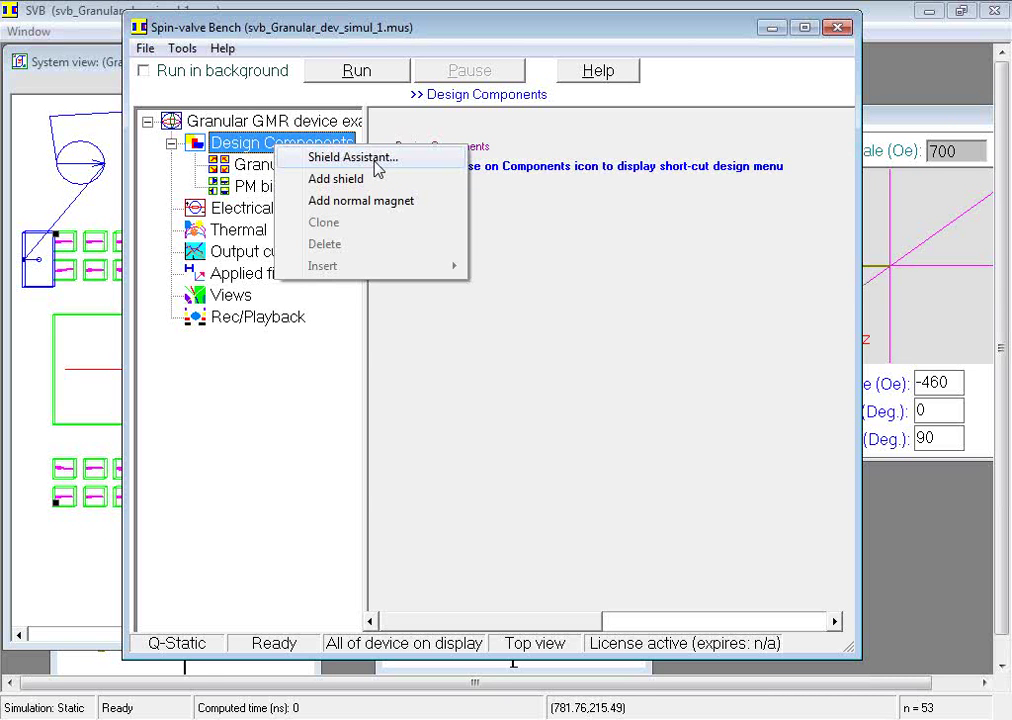
pyautogui.click(377, 168)
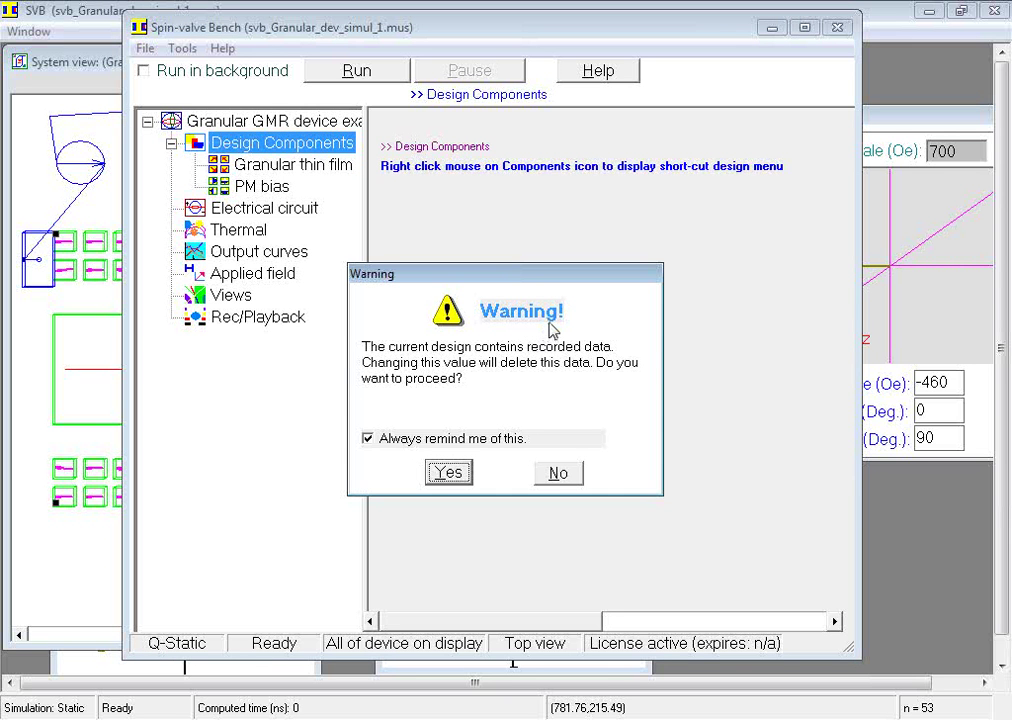
pyautogui.click(456, 476)
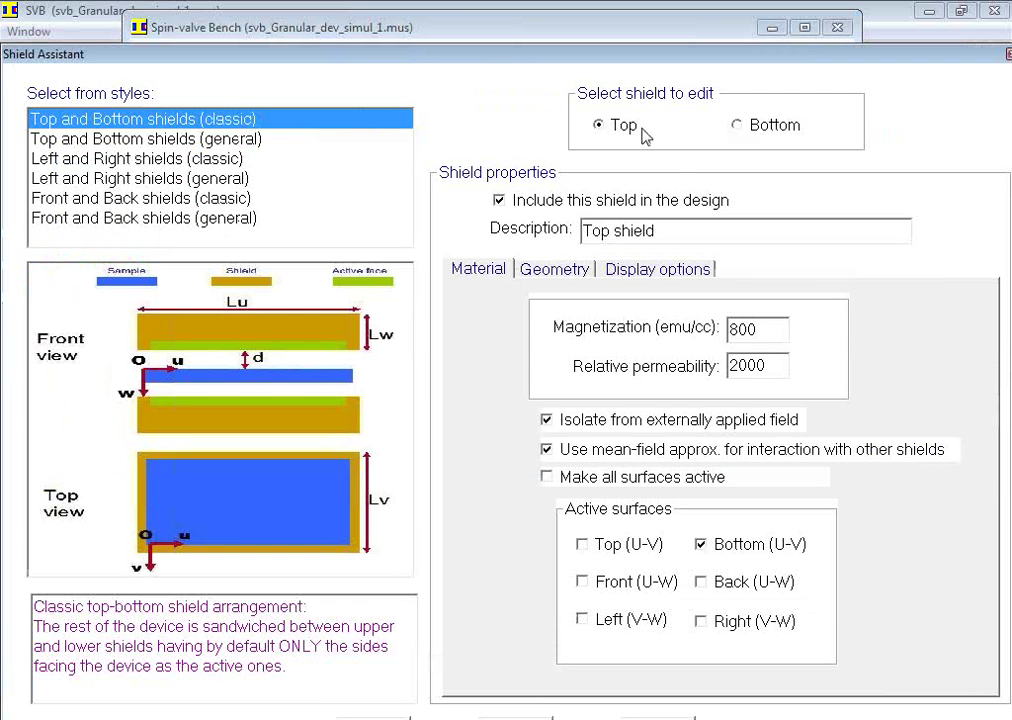
pyautogui.moveTo(483, 57); pyautogui.dragTo(483, 24)
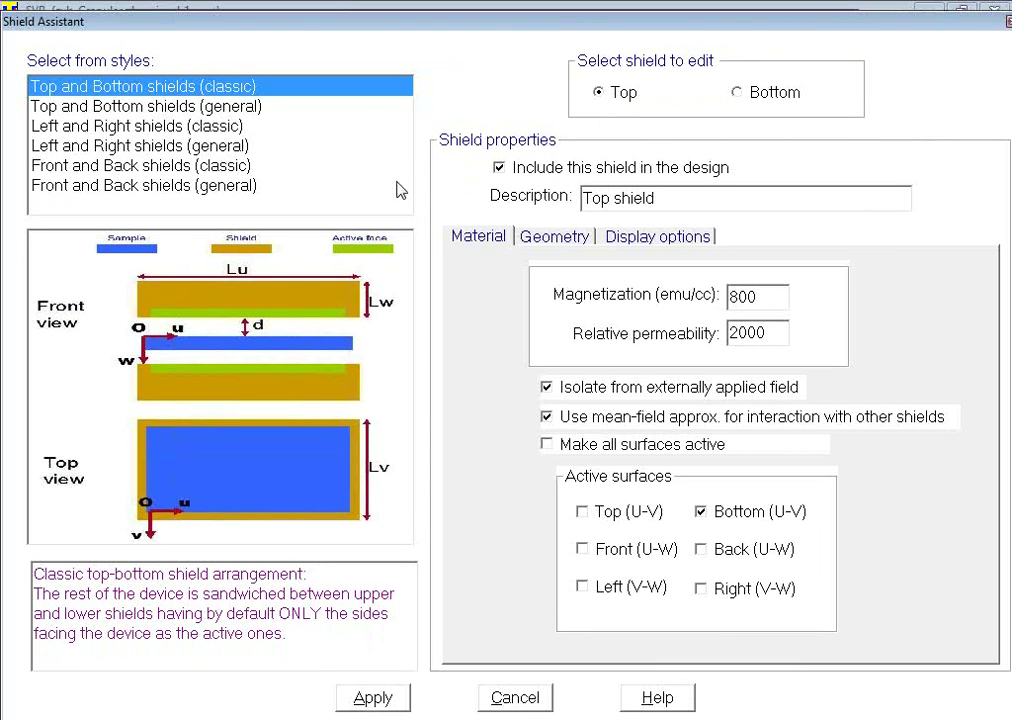
# Preview the Left and Right shields (classic) arrangement, and return to the Top and Bottom shields (classic) style.
pyautogui.press('Down')
pyautogui.press('Down')
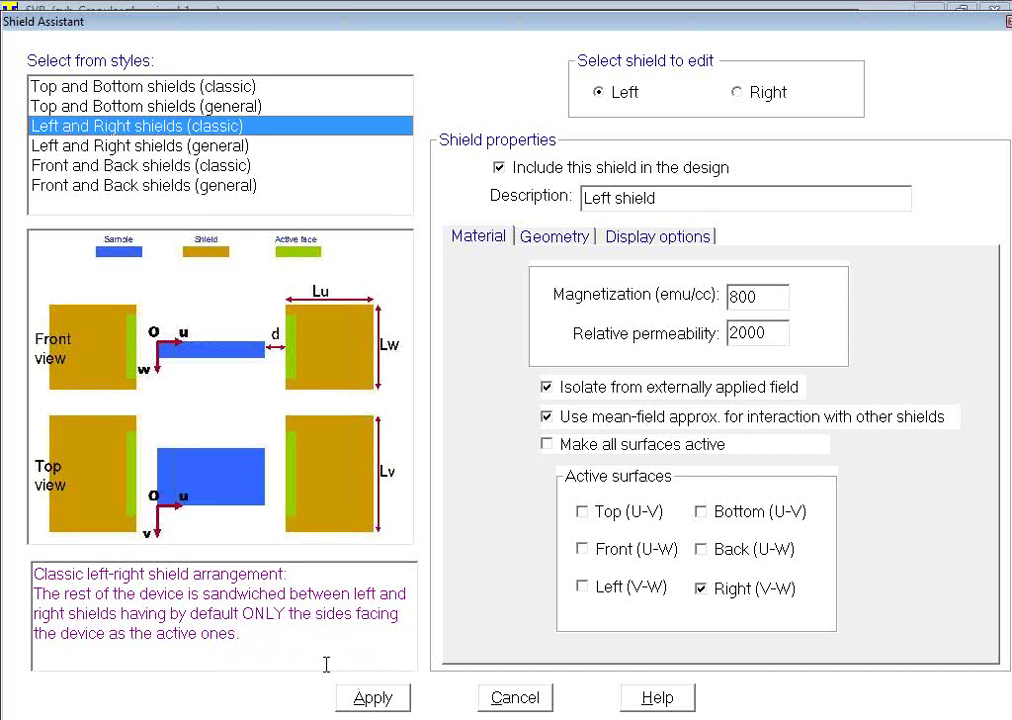
pyautogui.click(251, 90)
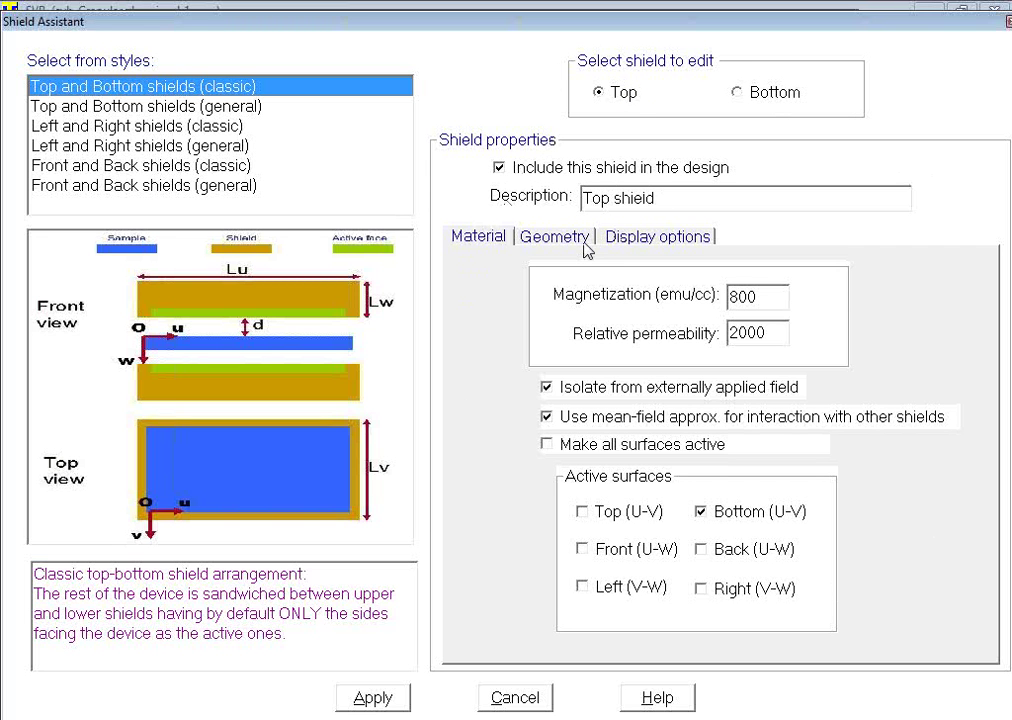
# Review the top shield's geometry, display options and material settings.
pyautogui.click(595, 238)
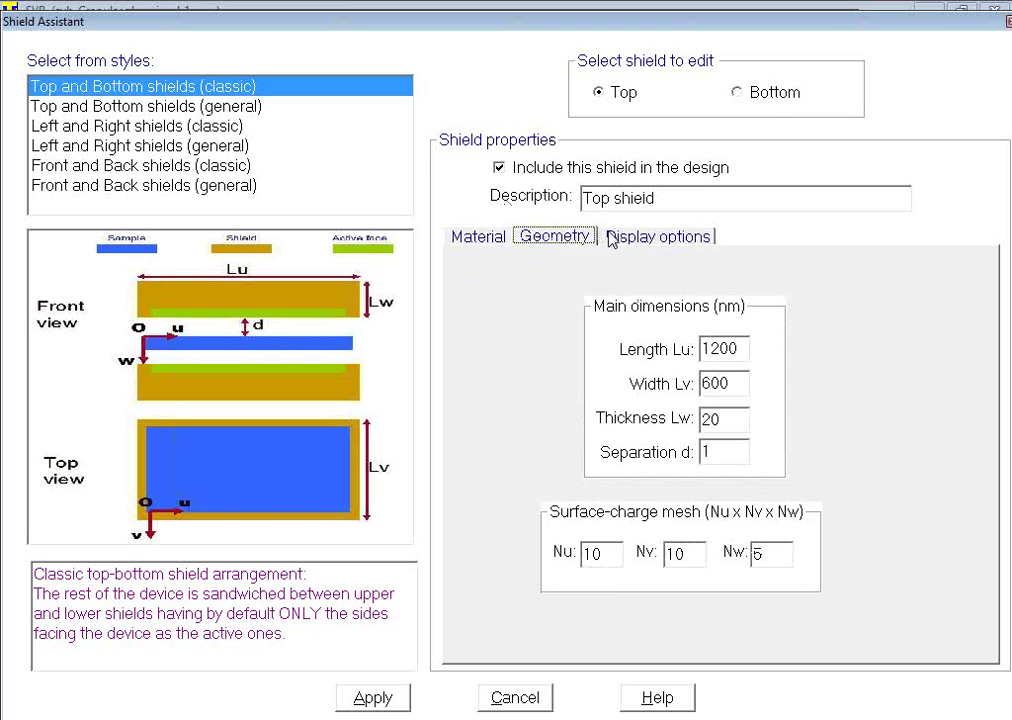
pyautogui.click(612, 238)
pyautogui.click(481, 238)
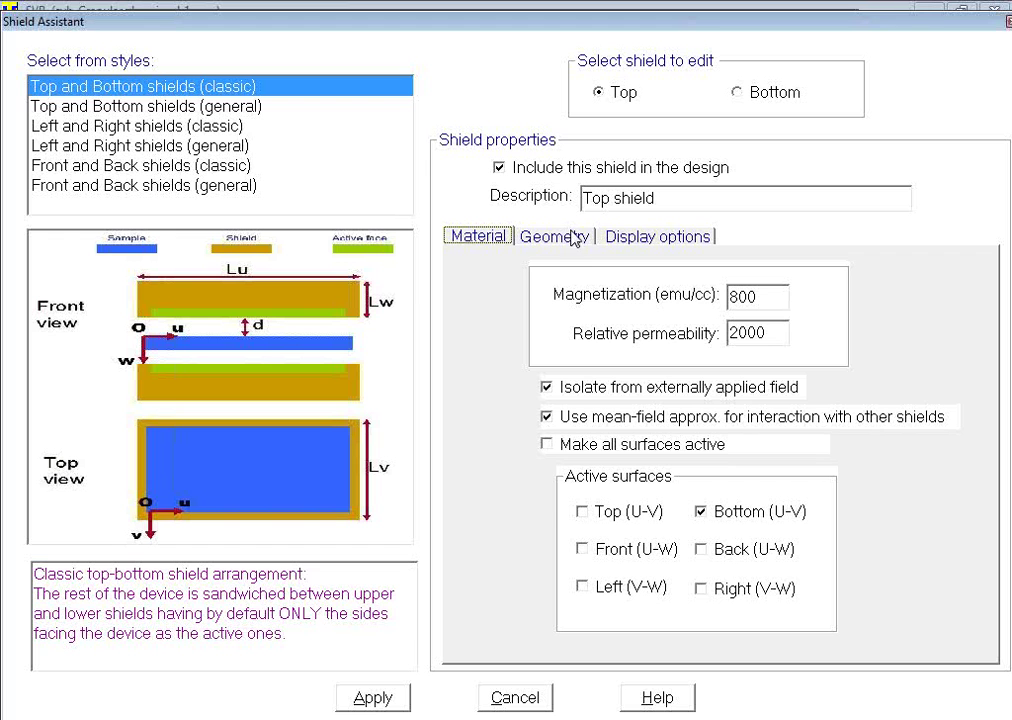
# Set the top shield's surface-charge mesh Nu to 20 and its separation d to 20 nm.
pyautogui.click(584, 242)
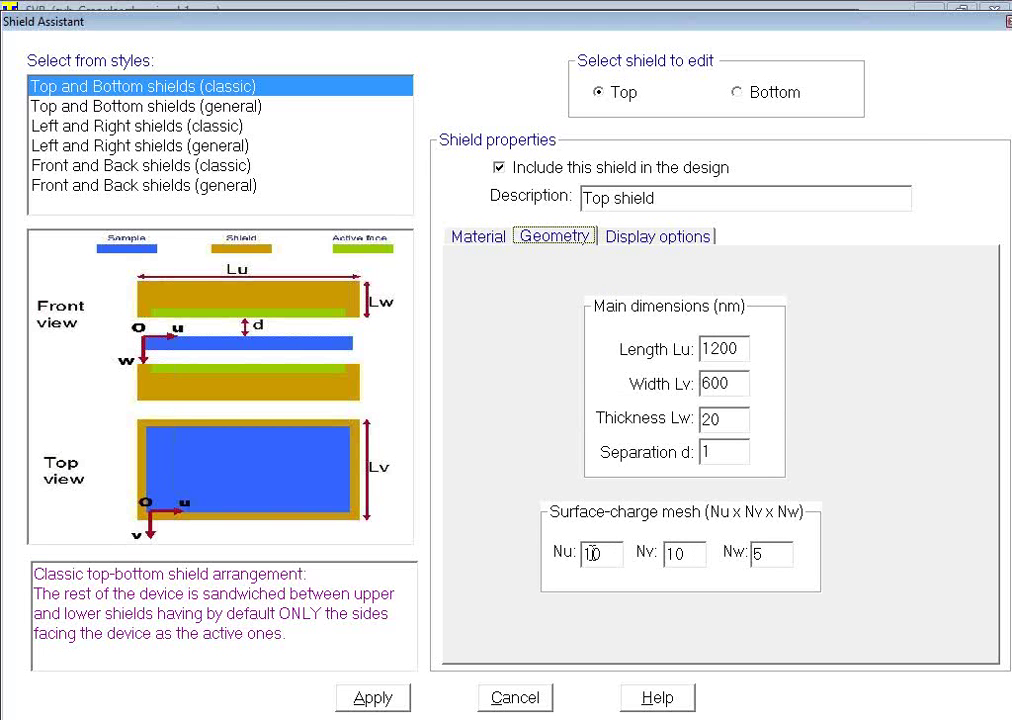
pyautogui.moveTo(594, 556); pyautogui.dragTo(575, 560)
pyautogui.write('2')
pyautogui.moveTo(716, 454); pyautogui.dragTo(676, 467)
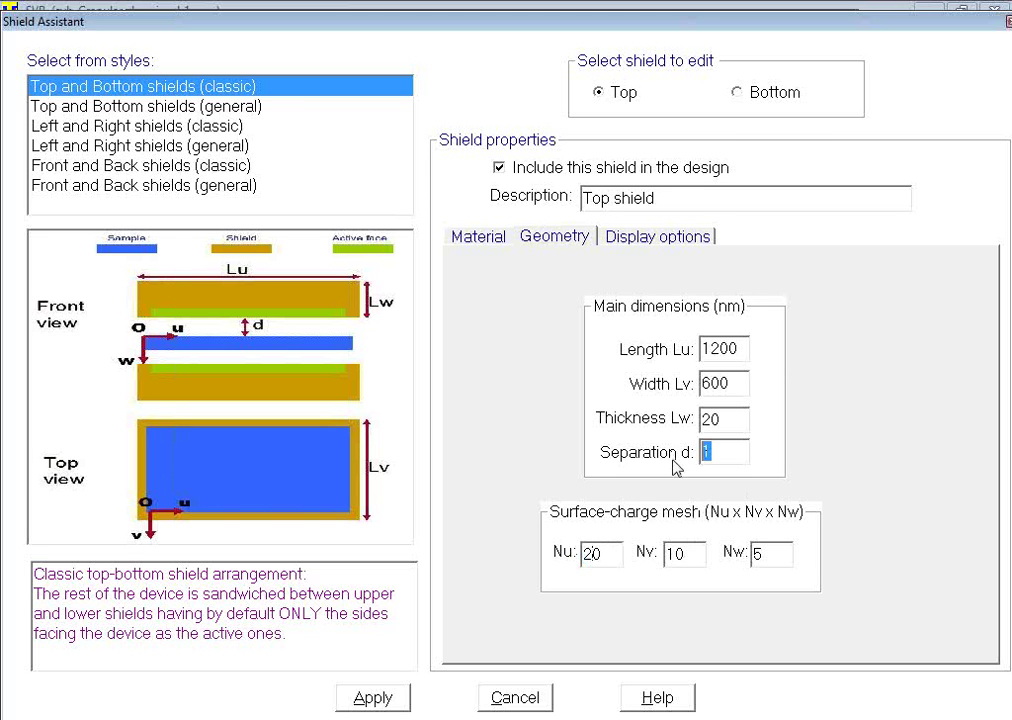
pyautogui.write('20')
# Set the bottom shield's separation d to 20 nm and mesh Nu to 20, and add both shields to the design.
pyautogui.click(740, 93)
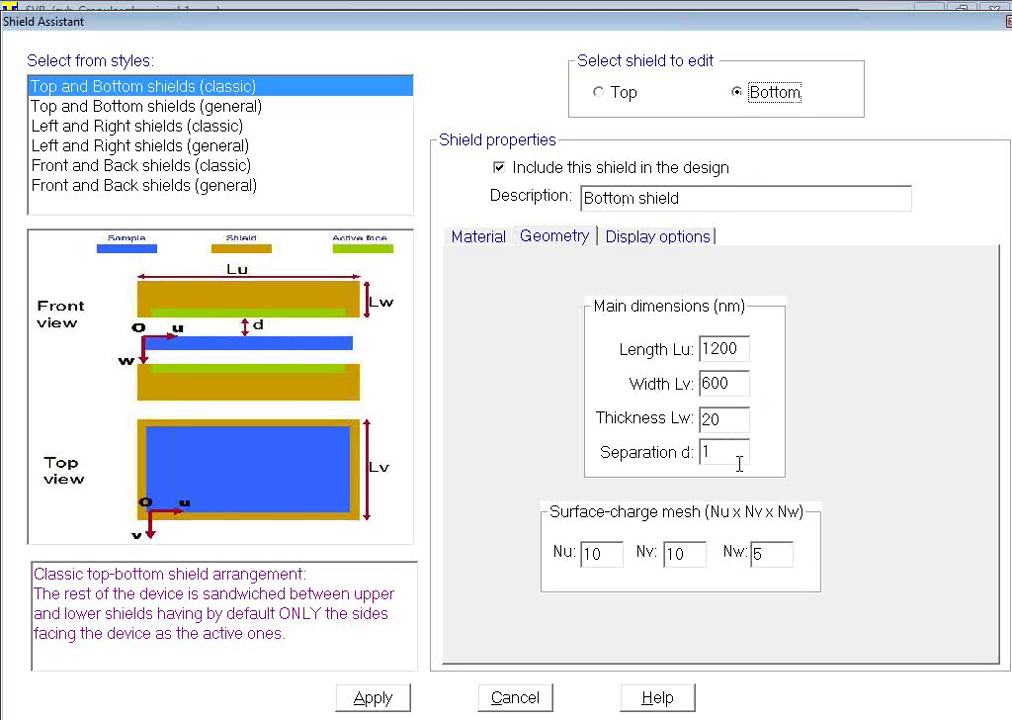
pyautogui.click(738, 460)
pyautogui.moveTo(738, 460); pyautogui.dragTo(657, 463)
pyautogui.write('20')
pyautogui.moveTo(593, 553); pyautogui.dragTo(584, 553)
pyautogui.write('2')
pyautogui.click(390, 703)
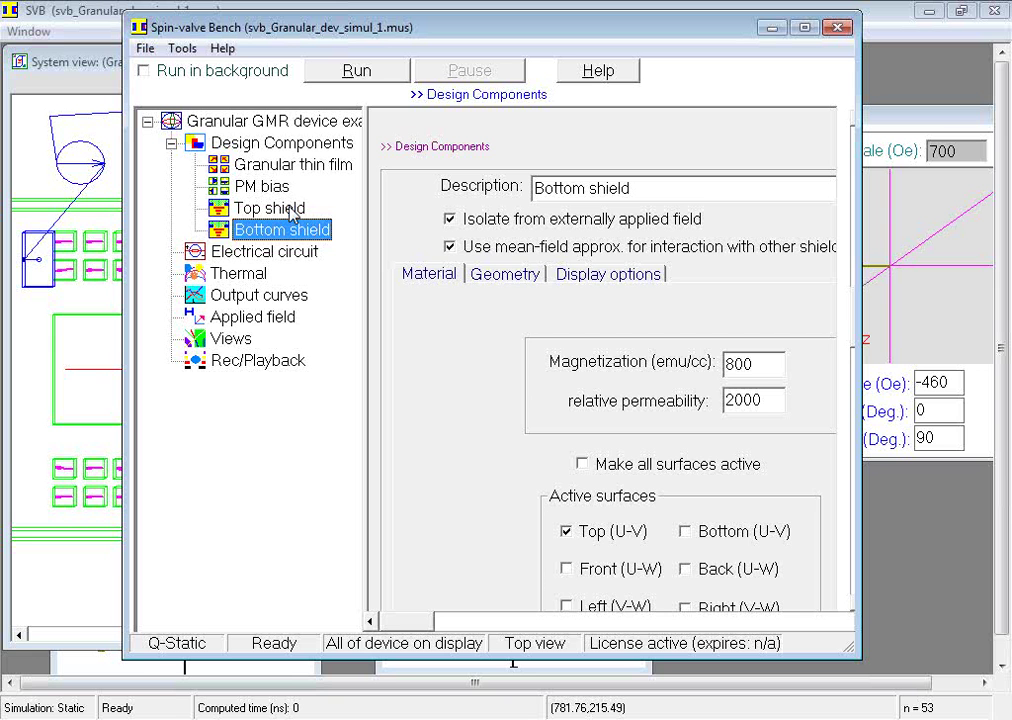
# View the shielded device from the top, change the observation position to Front with a tight zoom, and view it again.
pyautogui.click(769, 27)
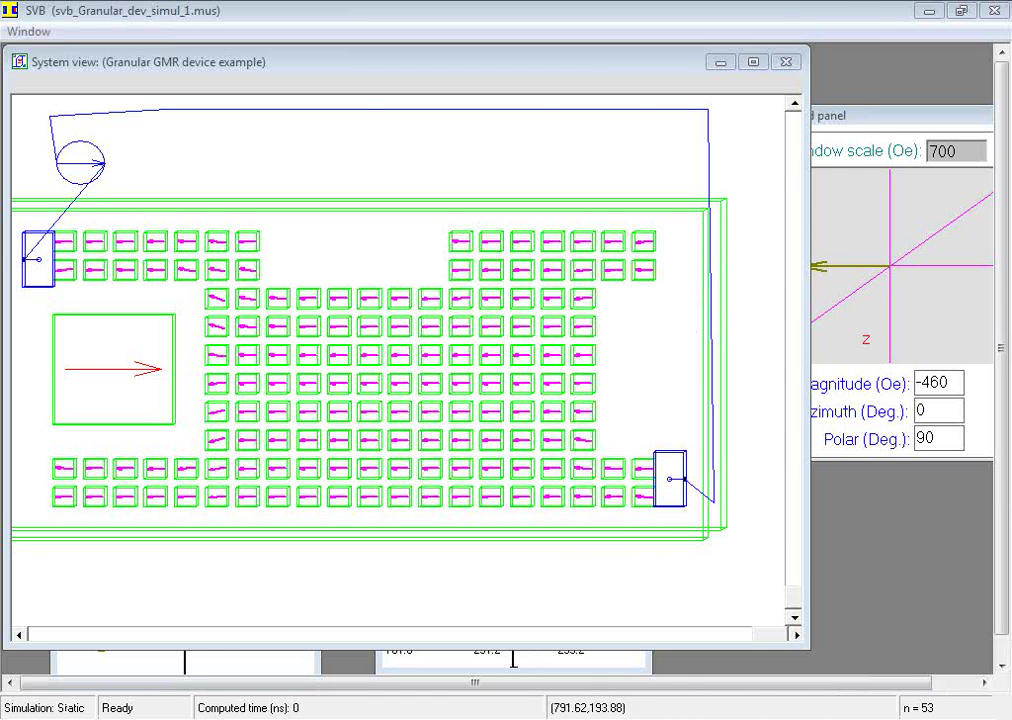
pyautogui.click(450, 701)
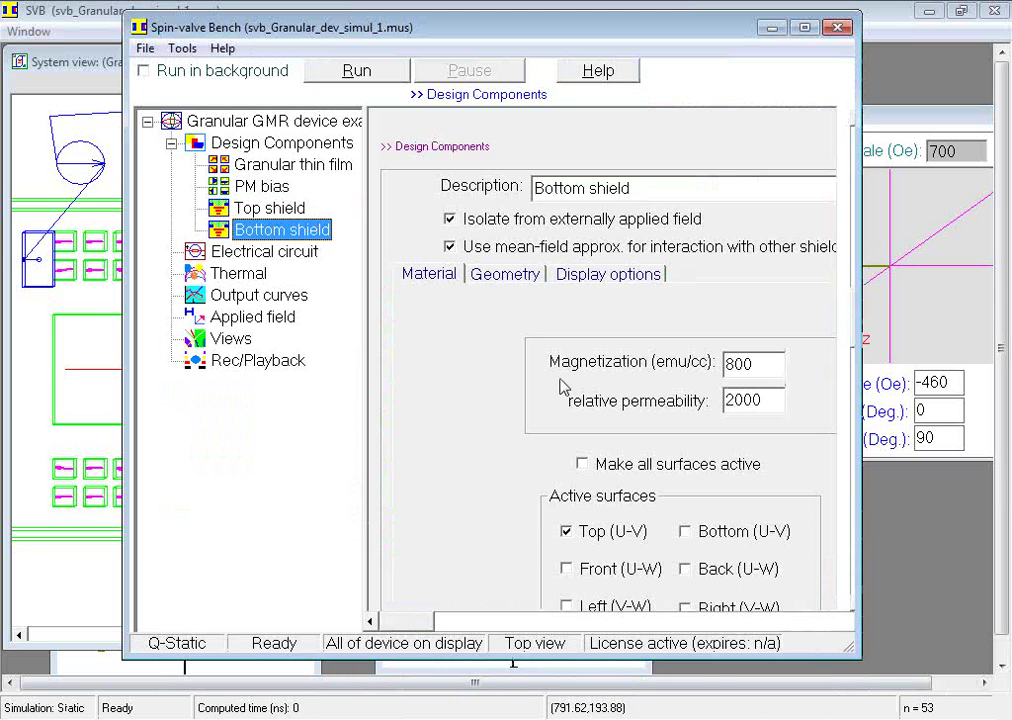
pyautogui.click(232, 339)
pyautogui.click(503, 331)
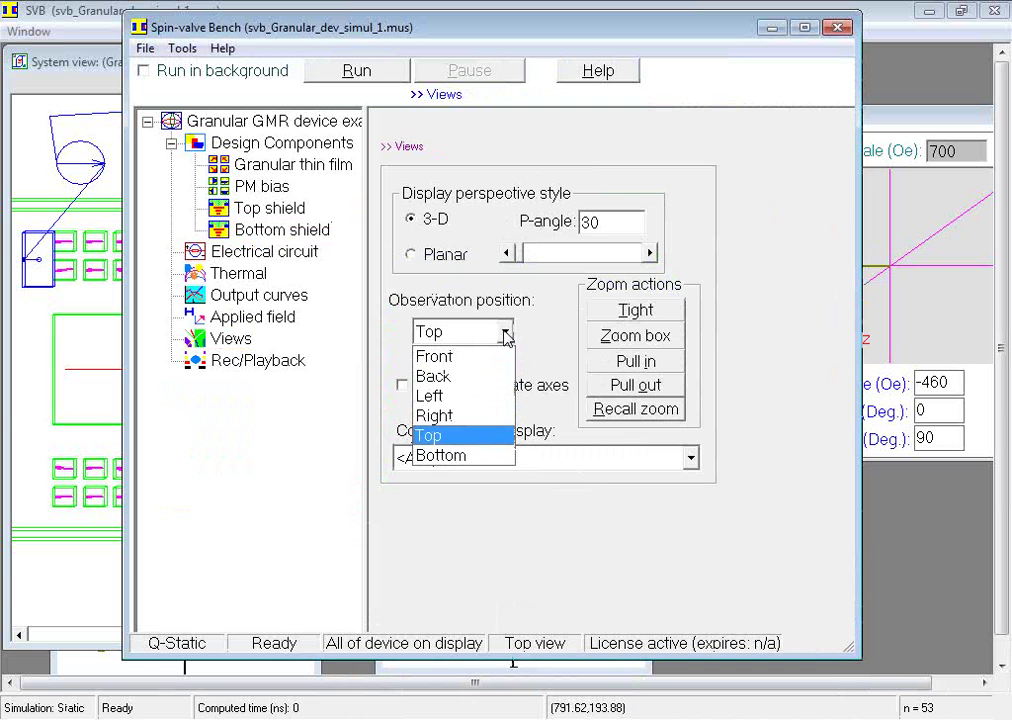
pyautogui.click(478, 357)
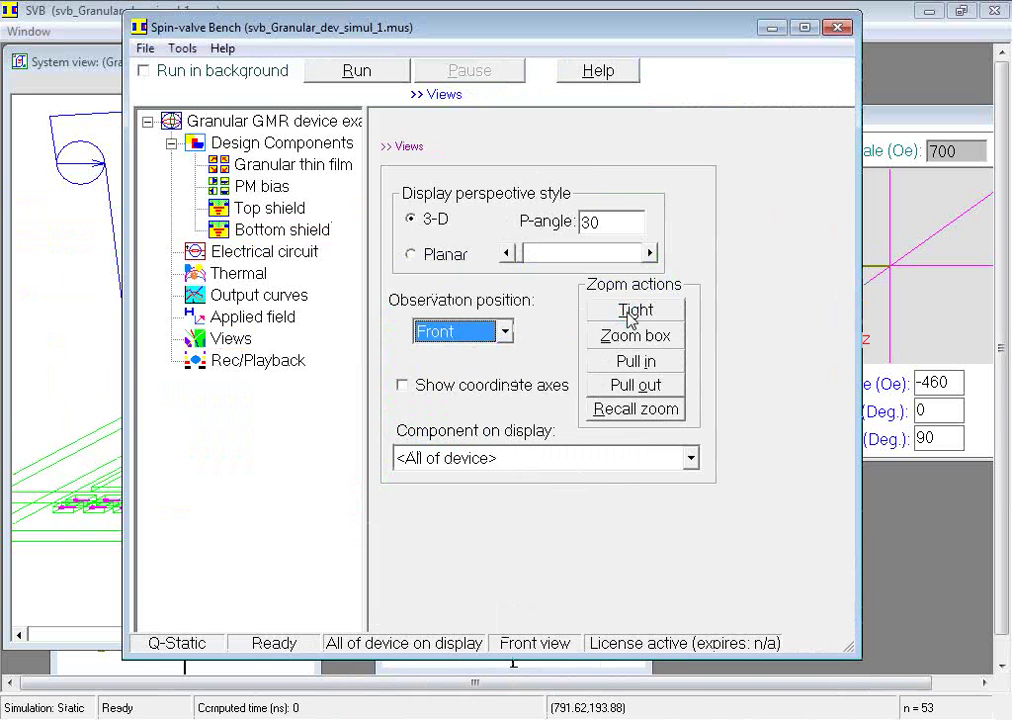
pyautogui.click(630, 312)
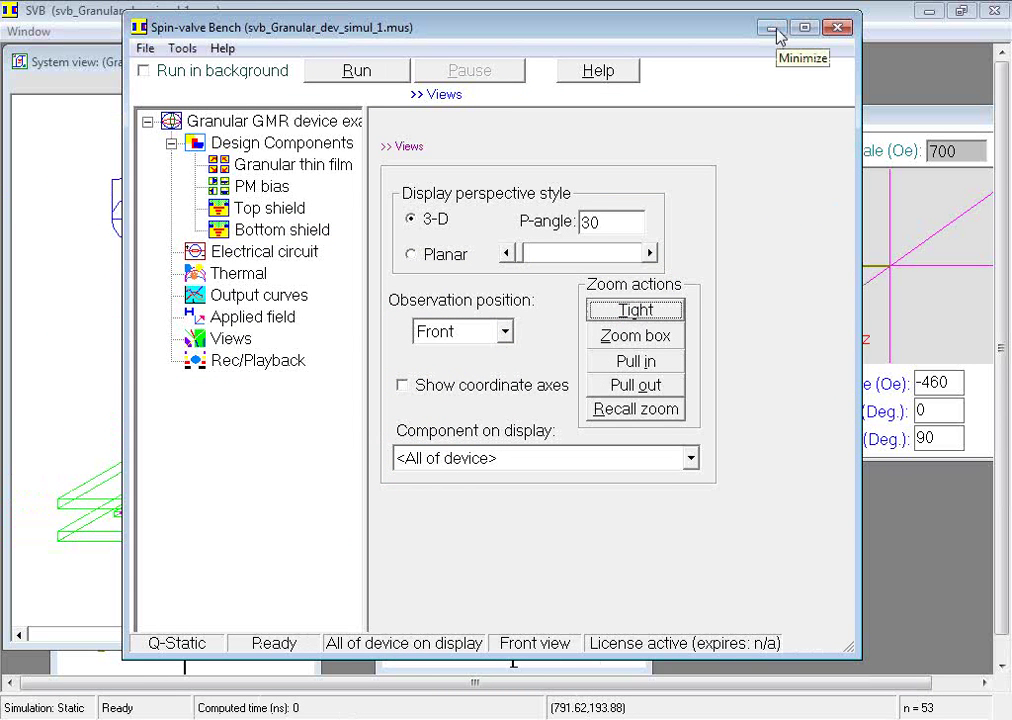
pyautogui.click(777, 30)
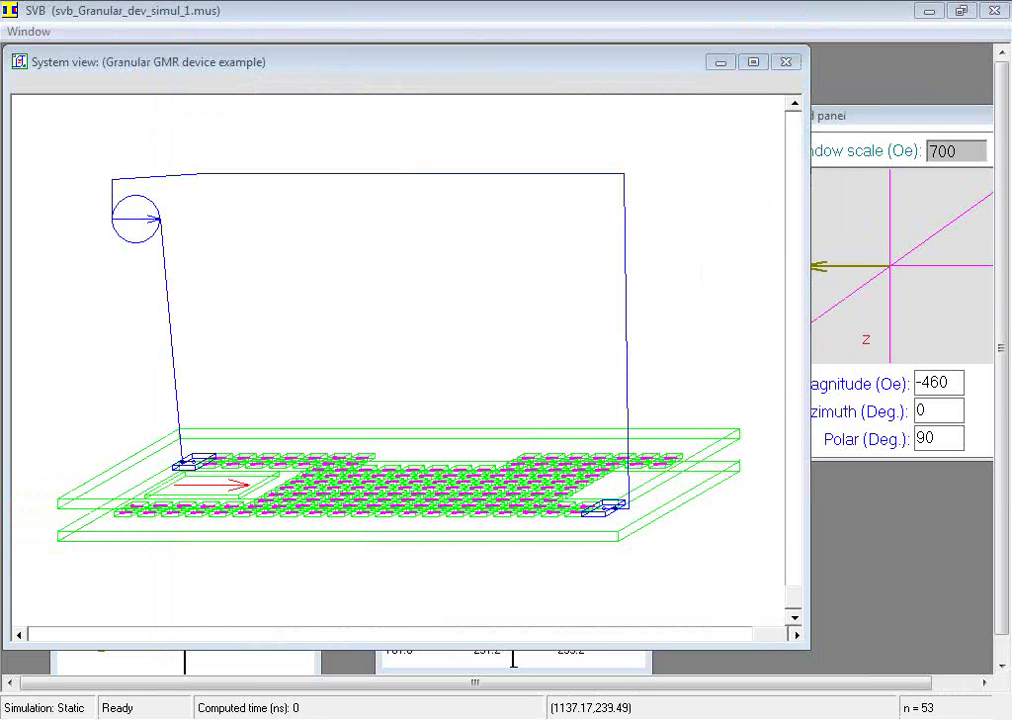
# Move the Spin-valve Bench window aside and set the component on display to Granular thin film.
pyautogui.hotkey('alt', 'Tab')
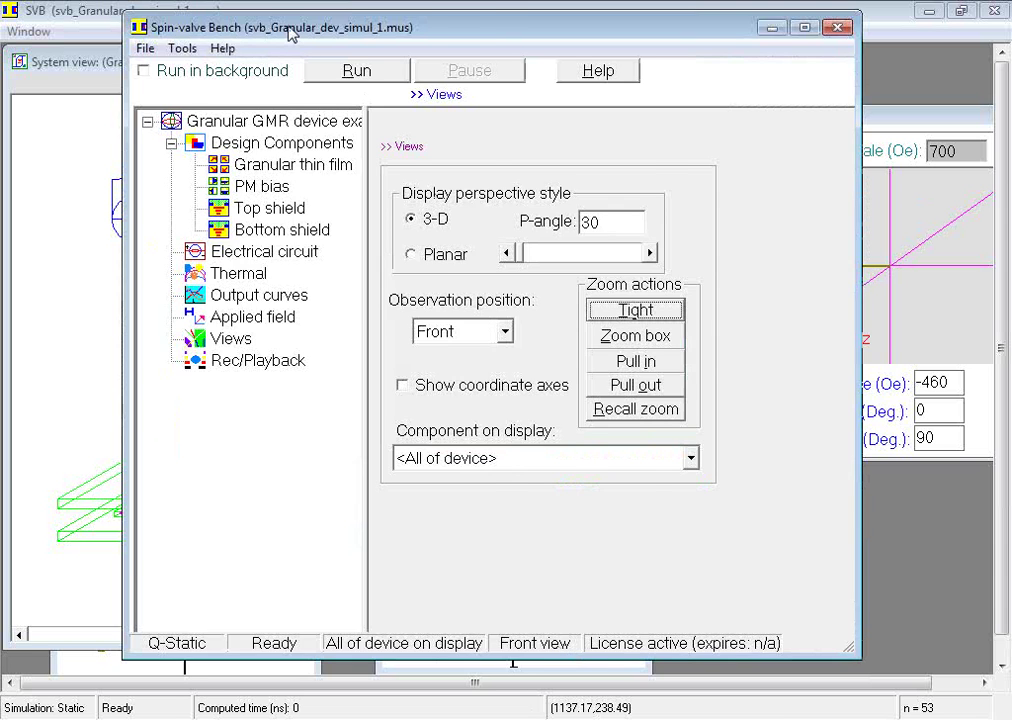
pyautogui.moveTo(288, 20); pyautogui.dragTo(462, 18)
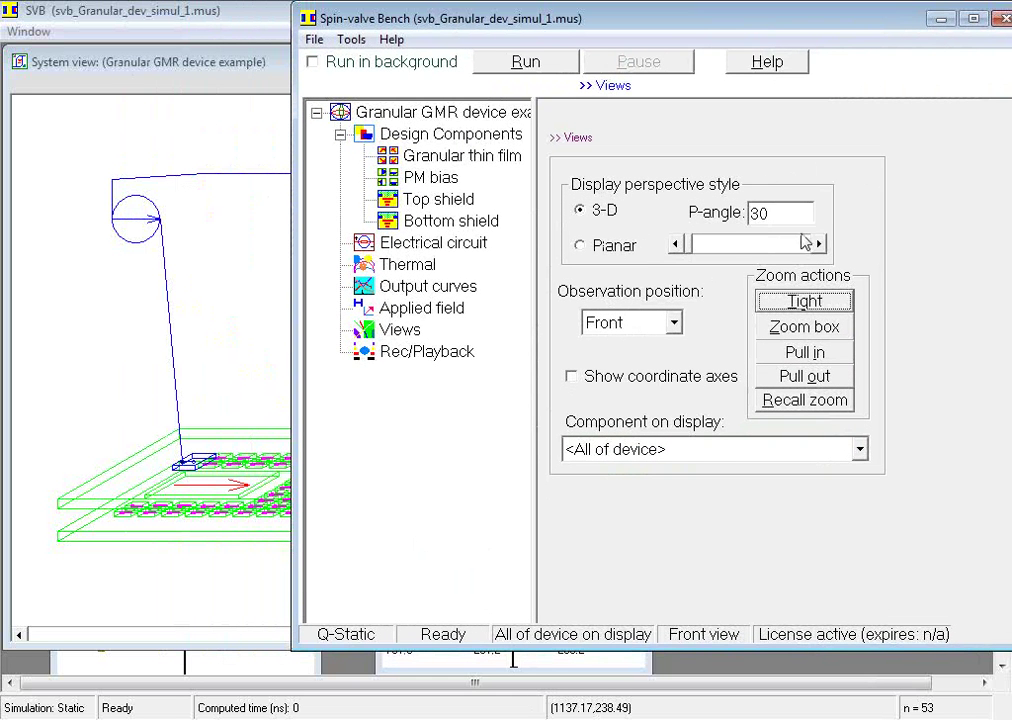
pyautogui.click(861, 450)
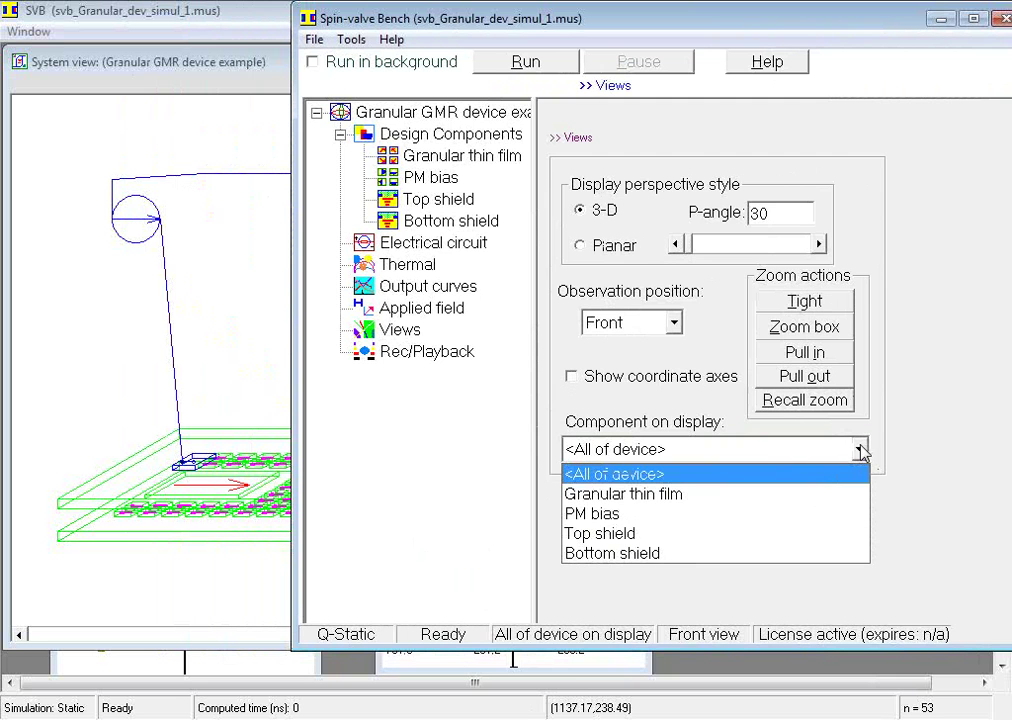
pyautogui.click(762, 494)
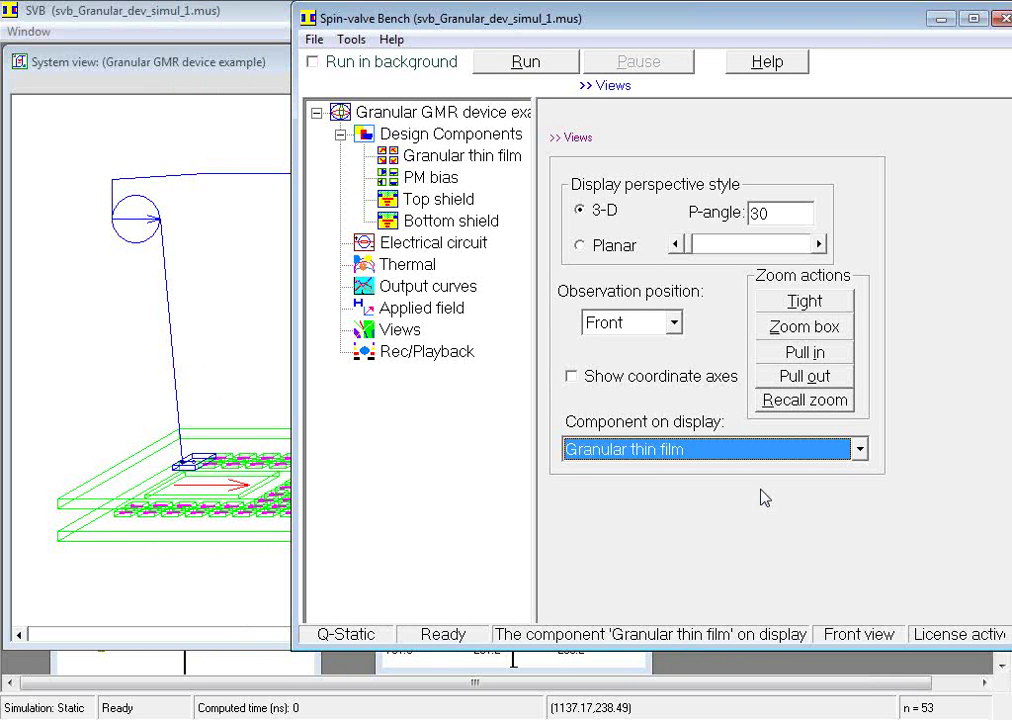
# Display only the Bottom shield, return the component on display to all of the device, and move the Spin-valve Bench window back.
pyautogui.click(860, 451)
pyautogui.click(718, 553)
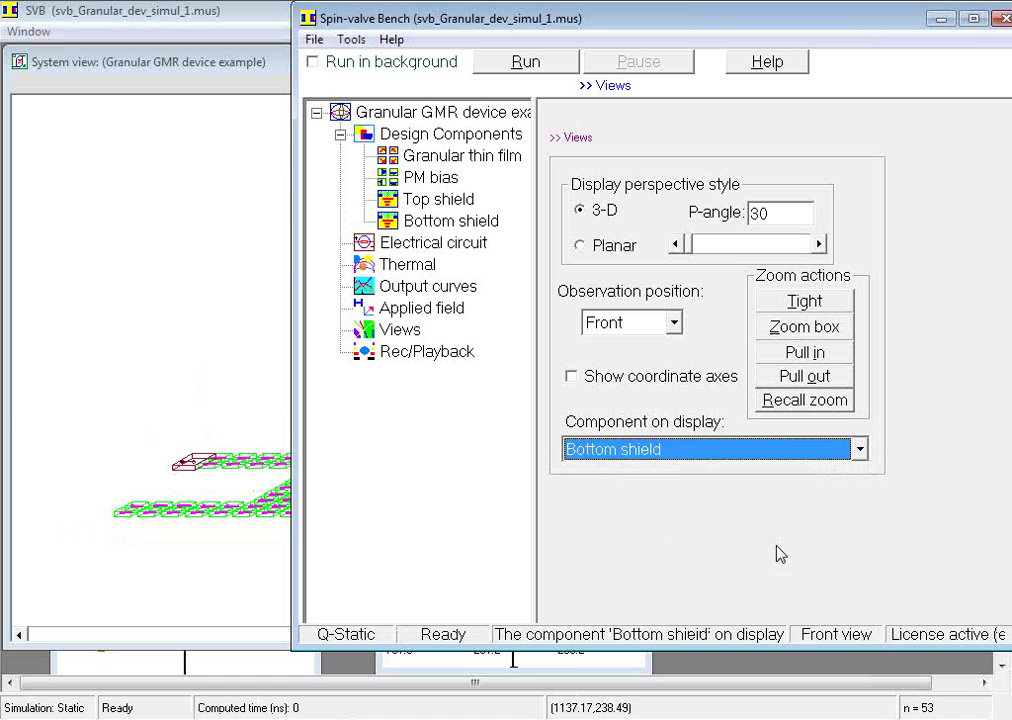
pyautogui.click(803, 456)
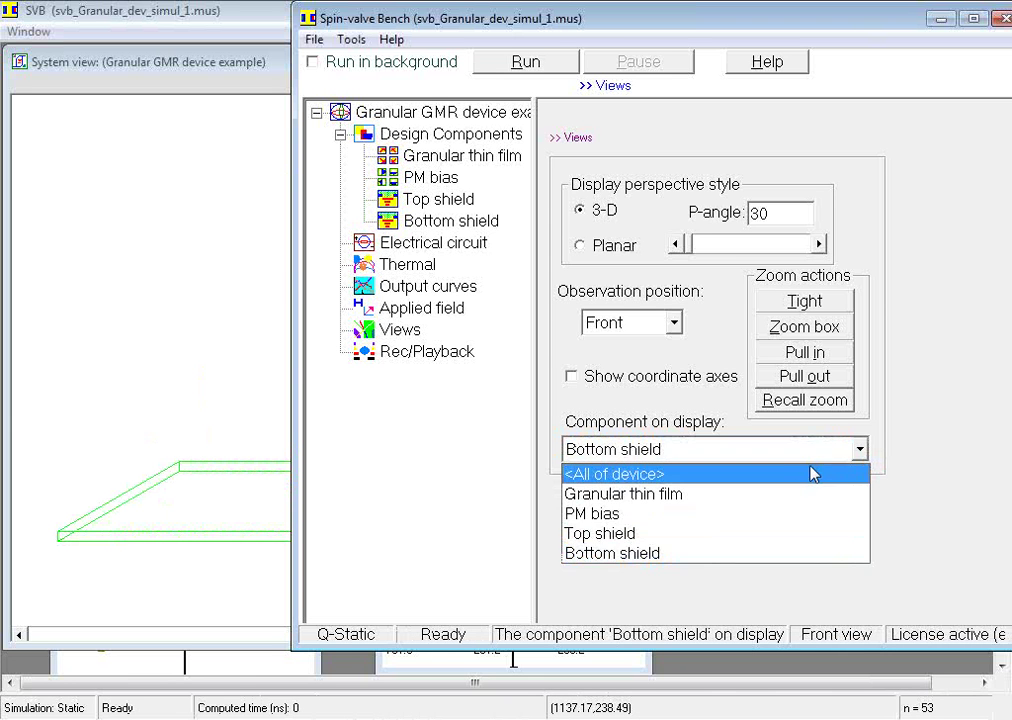
pyautogui.click(810, 474)
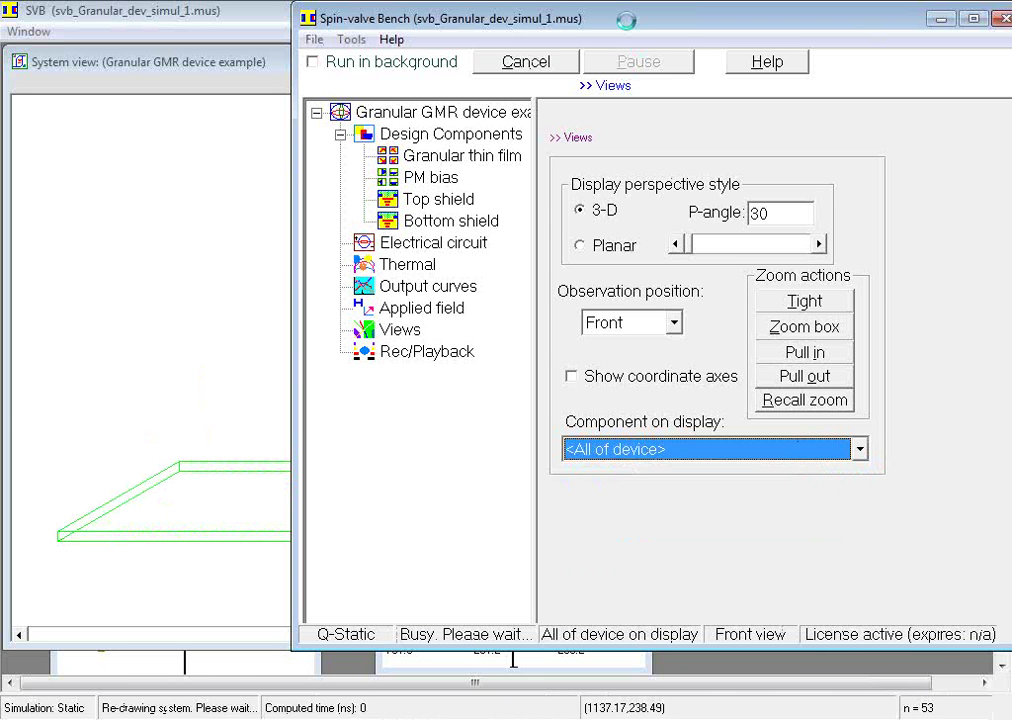
pyautogui.moveTo(628, 30); pyautogui.dragTo(583, 27)
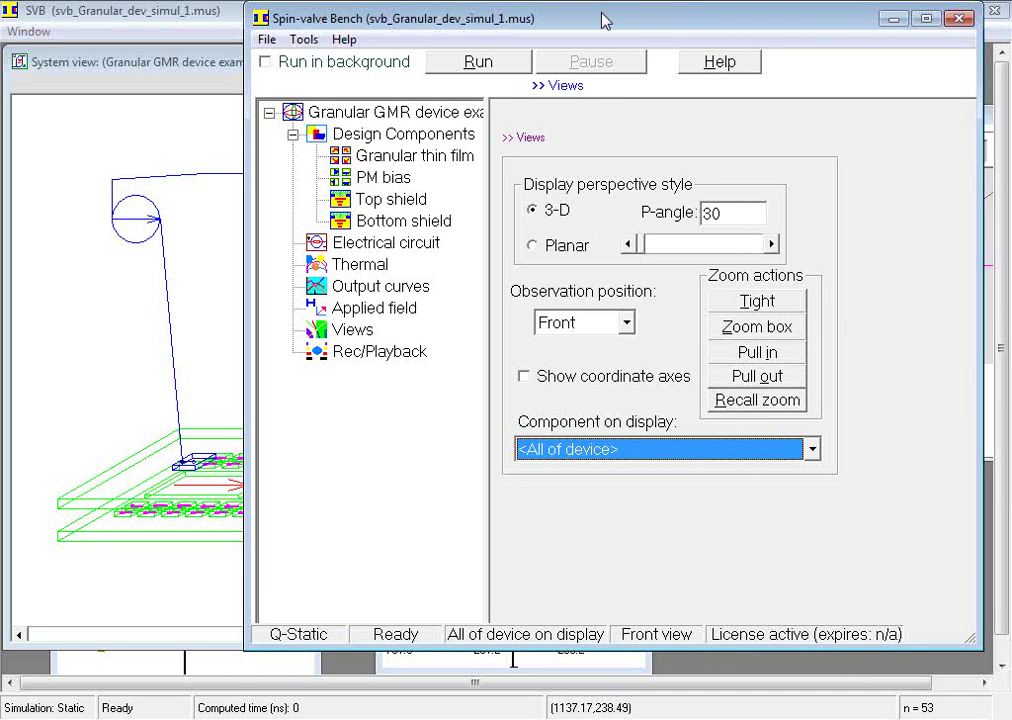
pyautogui.moveTo(599, 18); pyautogui.dragTo(550, 20)
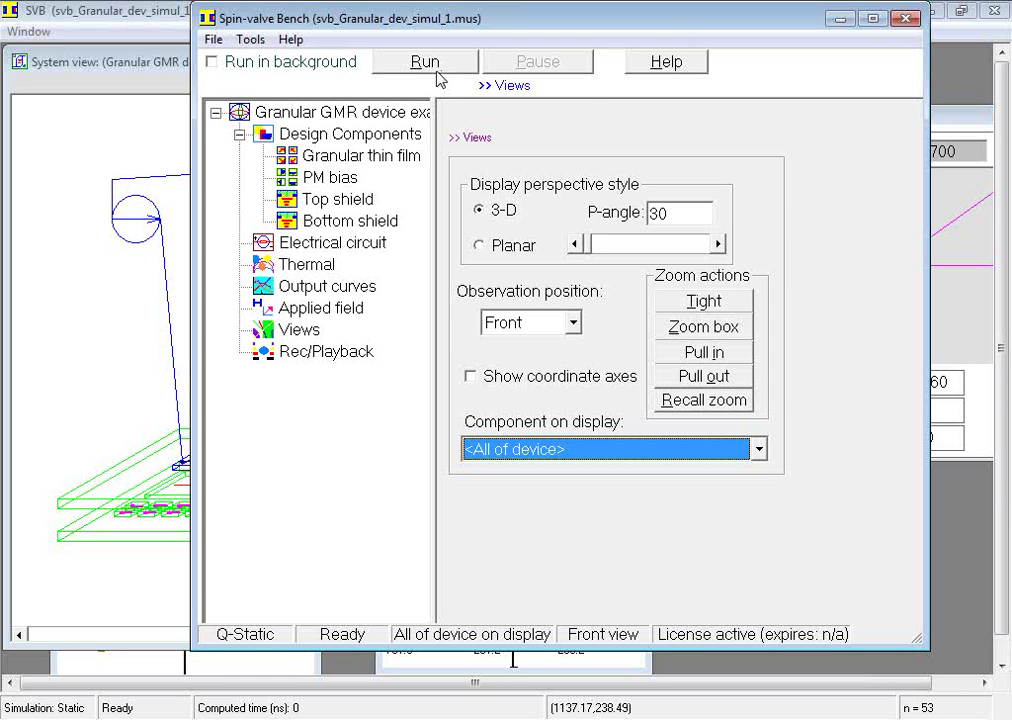
# Open the recent design svb_Granular_dev_simul_2.mus and view its system view with the magnetization and transfer curves.
pyautogui.click(213, 40)
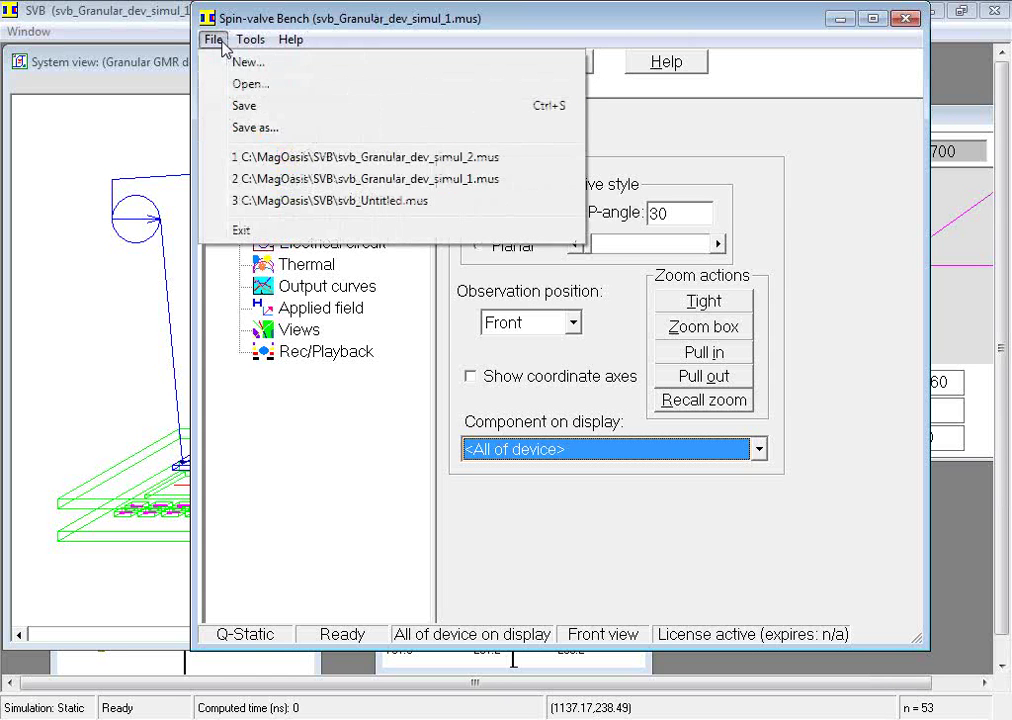
pyautogui.click(303, 160)
pyautogui.click(531, 429)
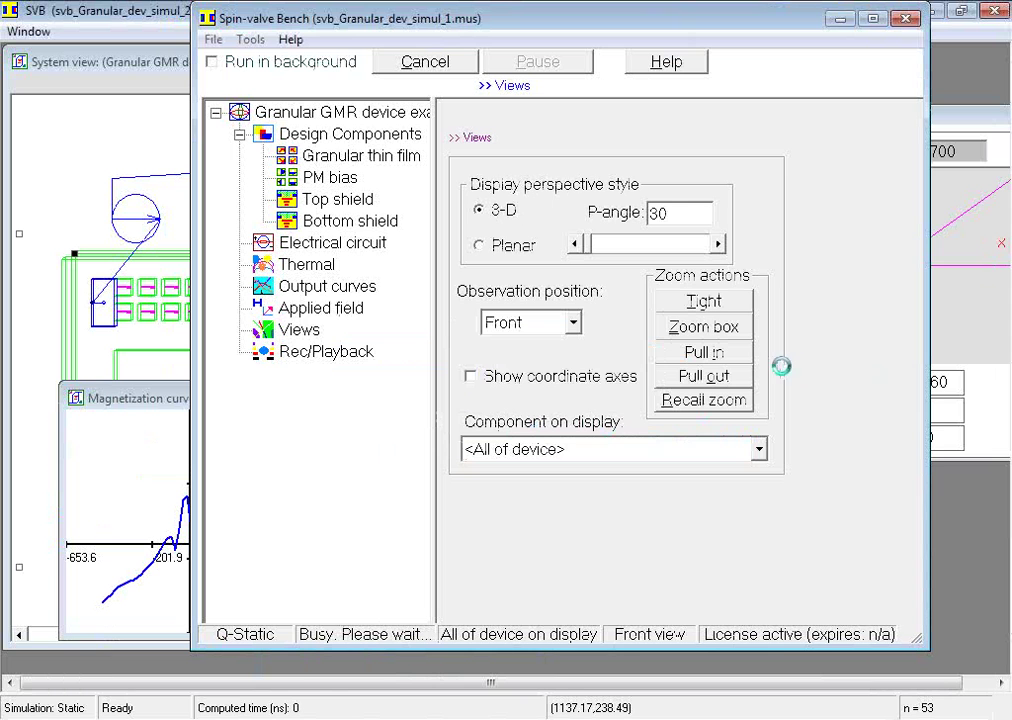
pyautogui.click(838, 20)
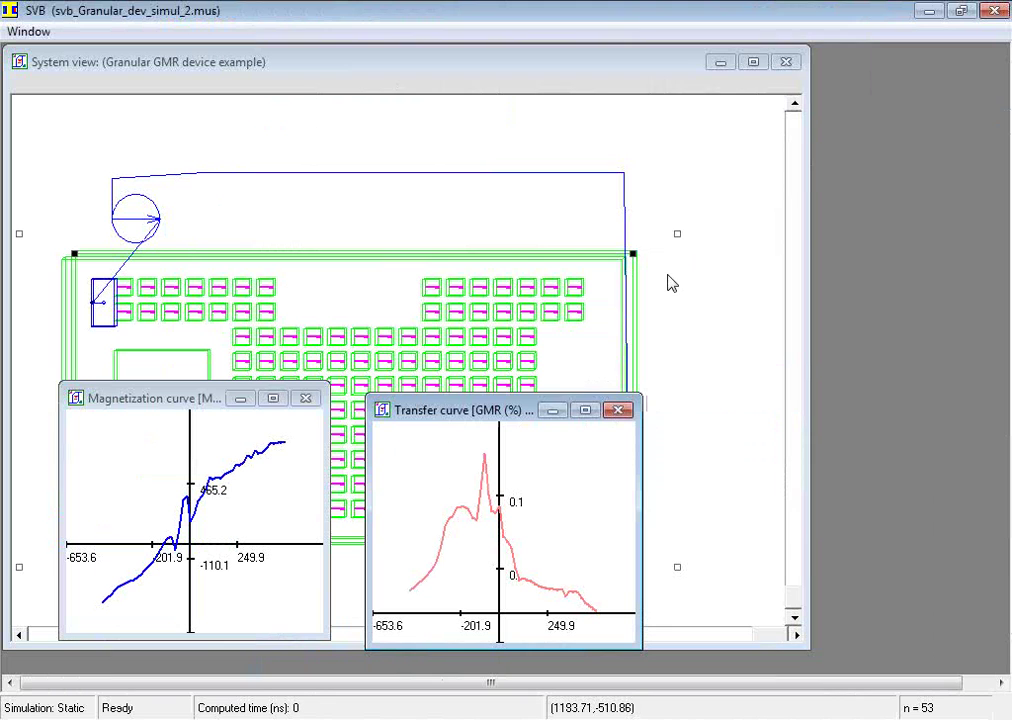
pyautogui.click(670, 284)
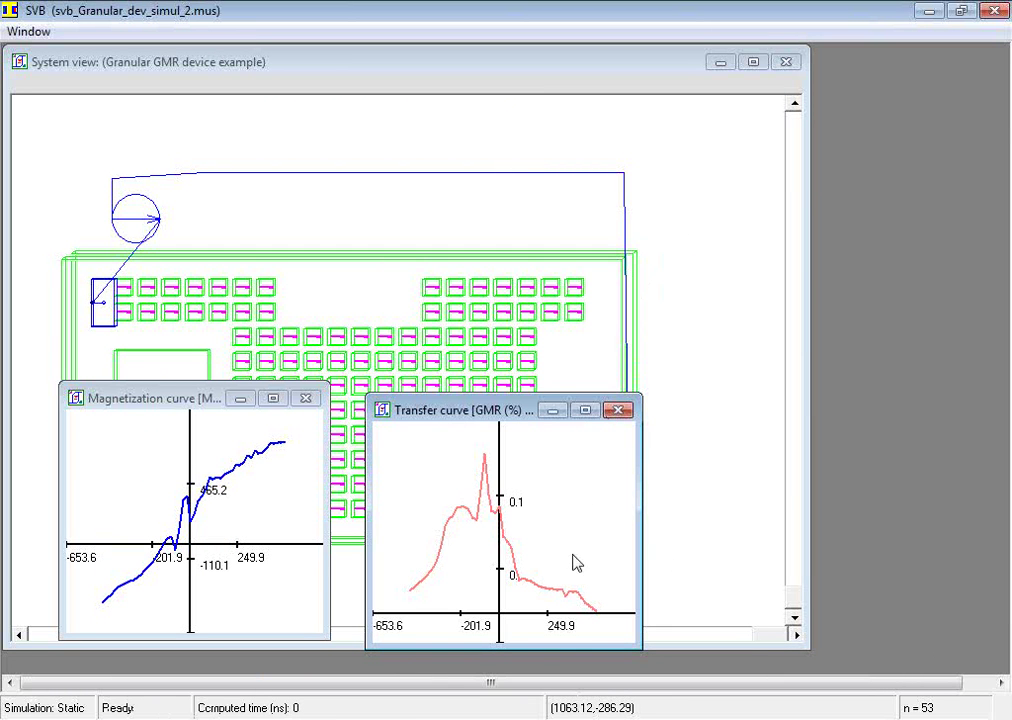
# Bring back the Spin-valve Bench window and set the observation position to Front.
pyautogui.hotkey('alt', 'Tab')
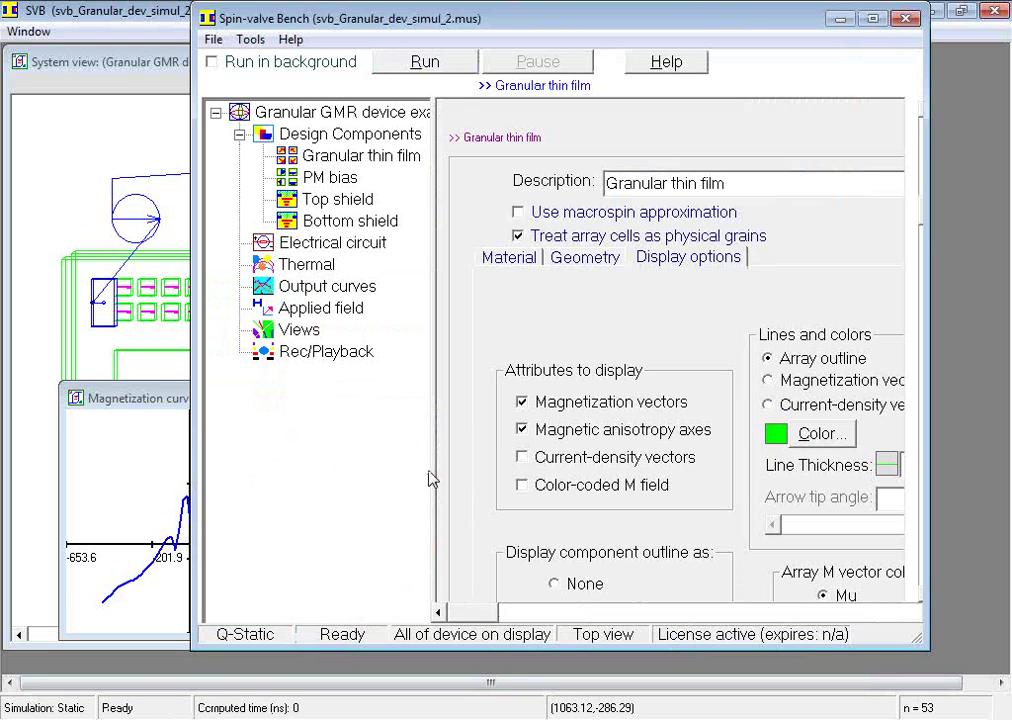
pyautogui.click(318, 332)
pyautogui.click(558, 335)
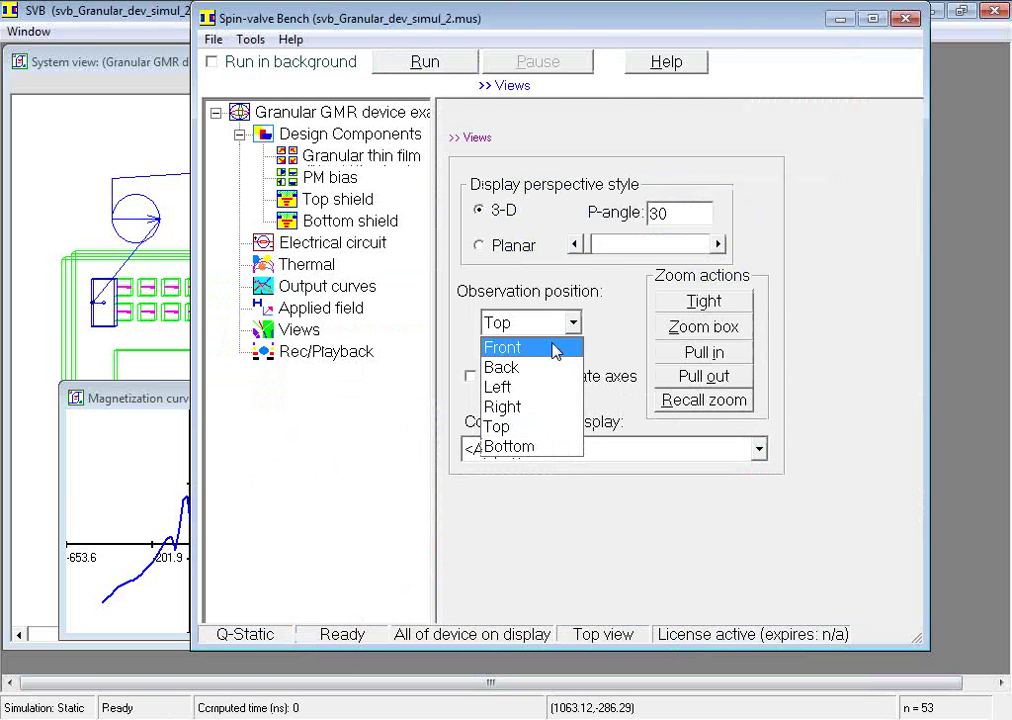
pyautogui.click(558, 348)
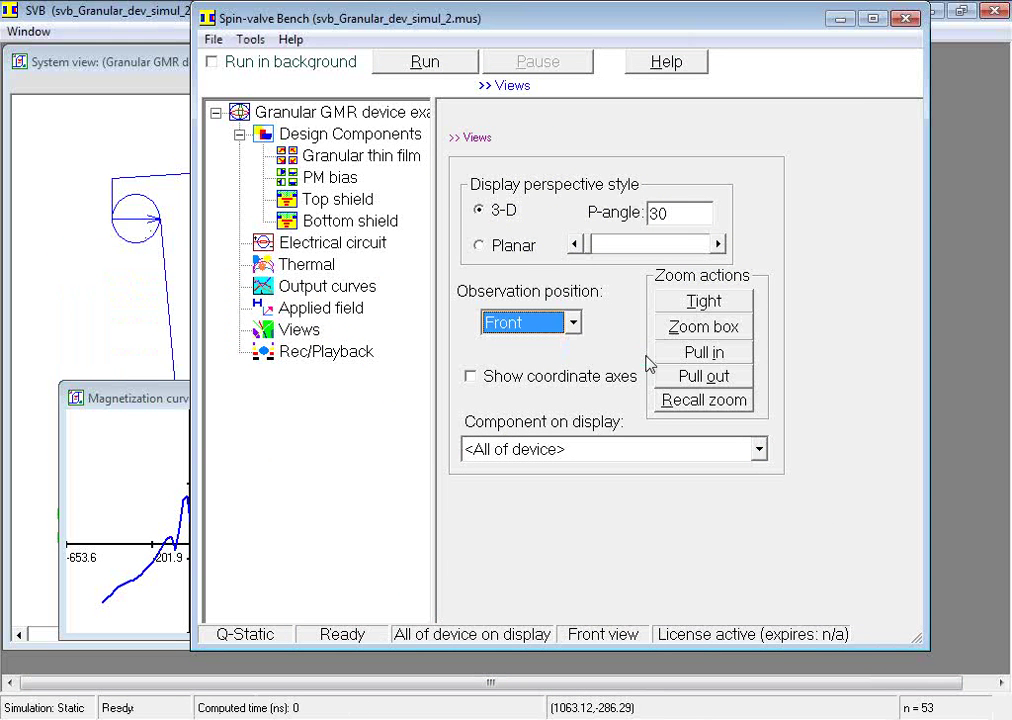
# Go to position 25 of the recorded playback data.
pyautogui.click(352, 355)
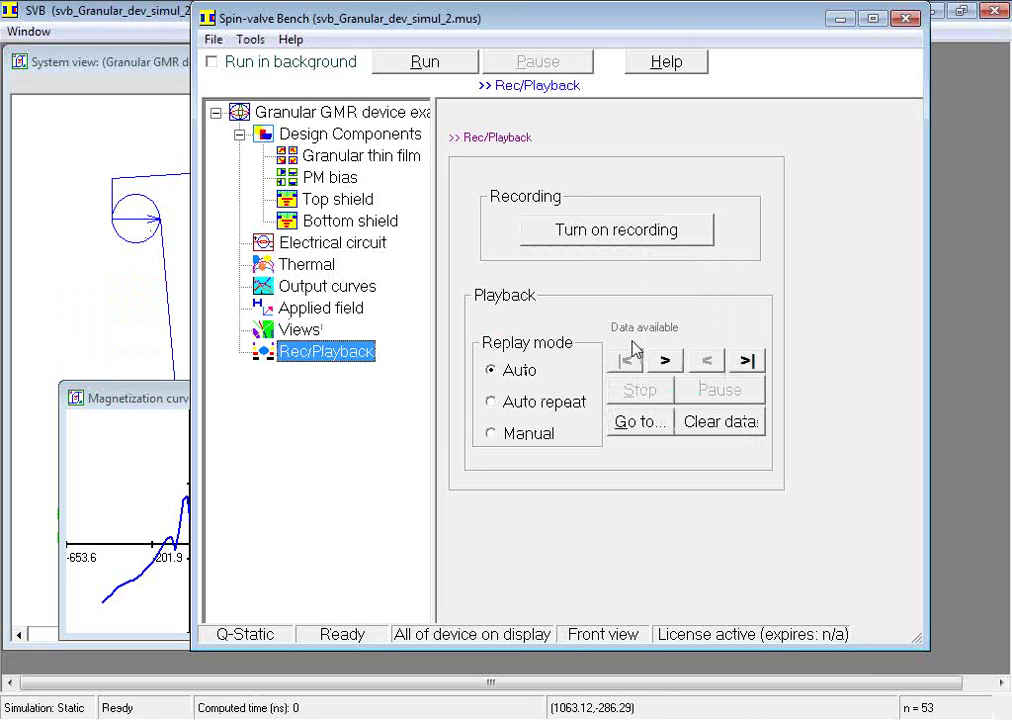
pyautogui.click(632, 424)
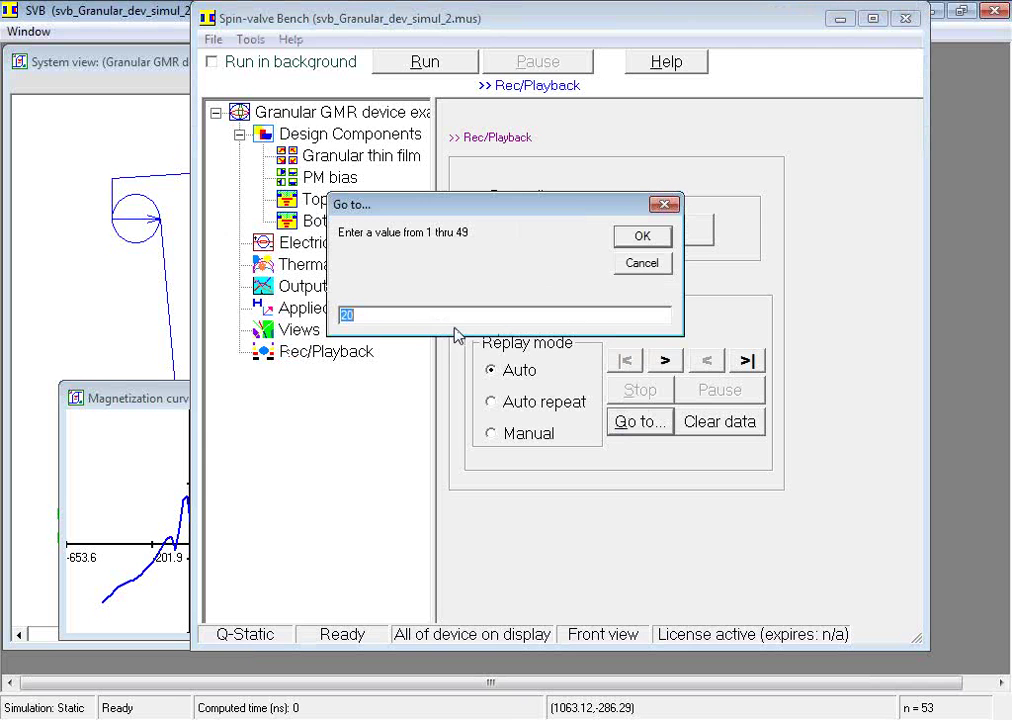
pyautogui.write('38')
pyautogui.click(642, 236)
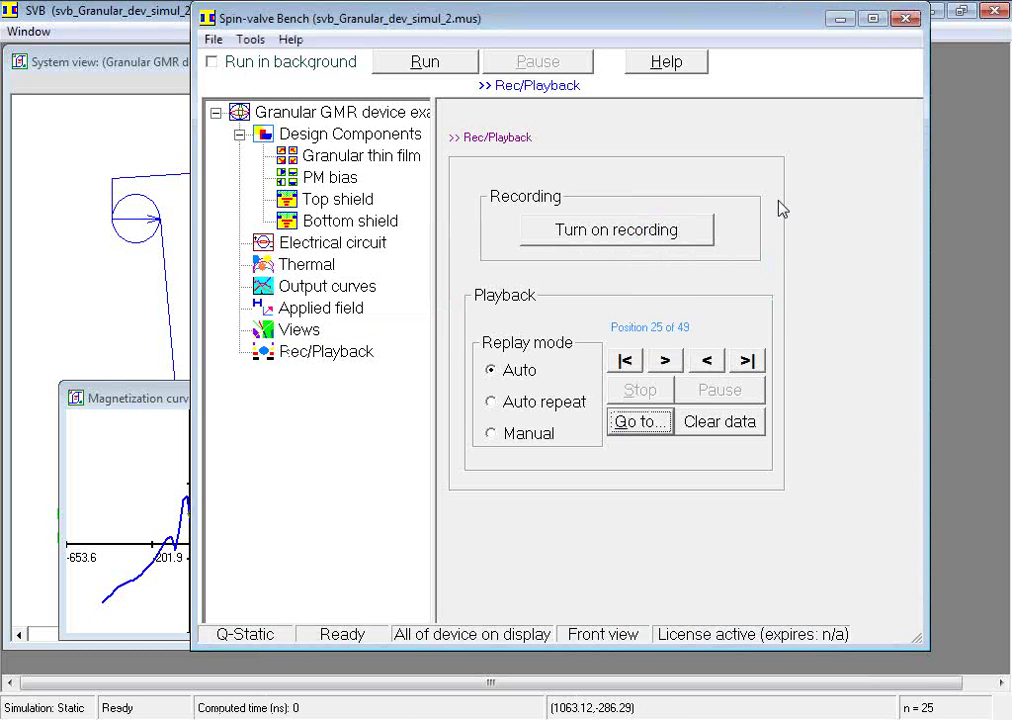
# Bring the system view forward, examine the bottom shield's surface charge map on face UV1, and close the map.
pyautogui.click(840, 18)
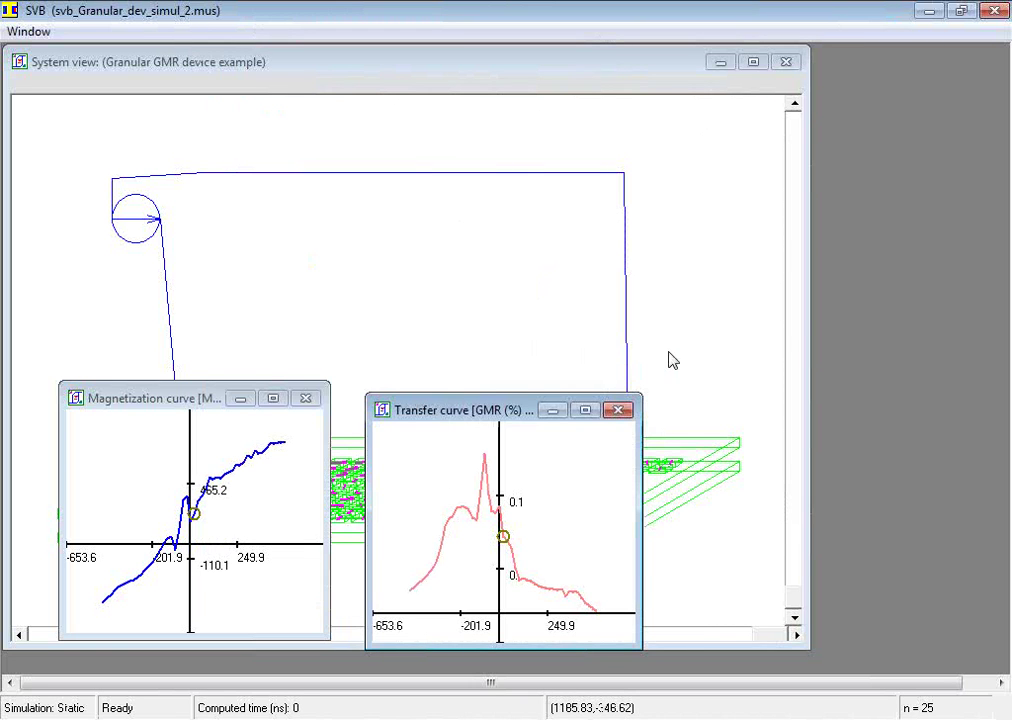
pyautogui.click(674, 68)
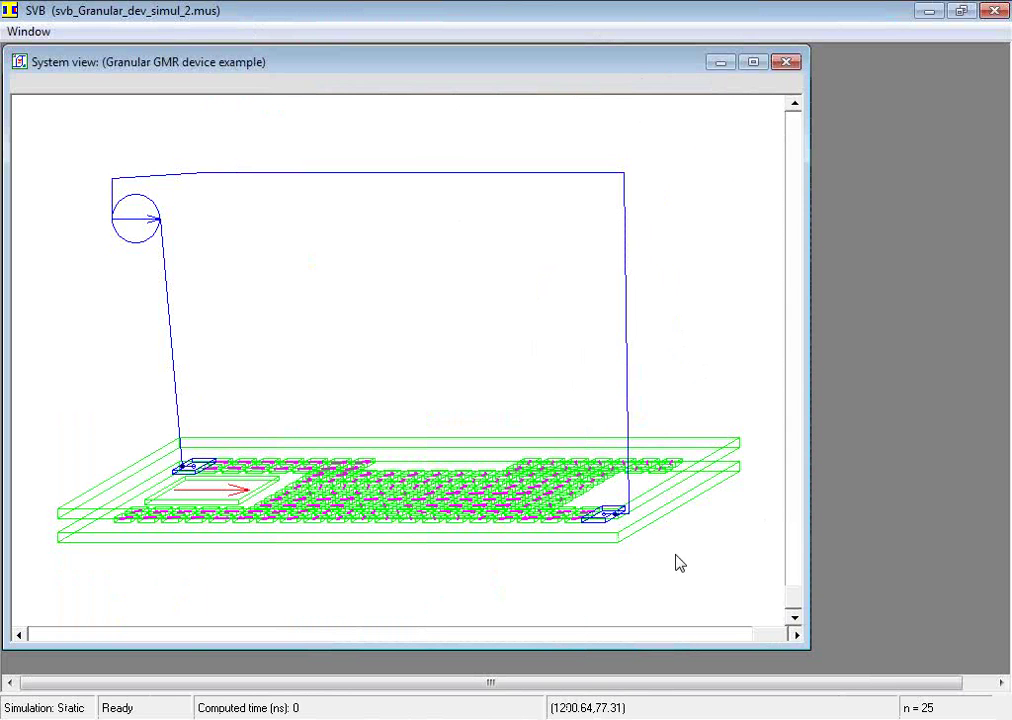
pyautogui.rightClick(610, 535)
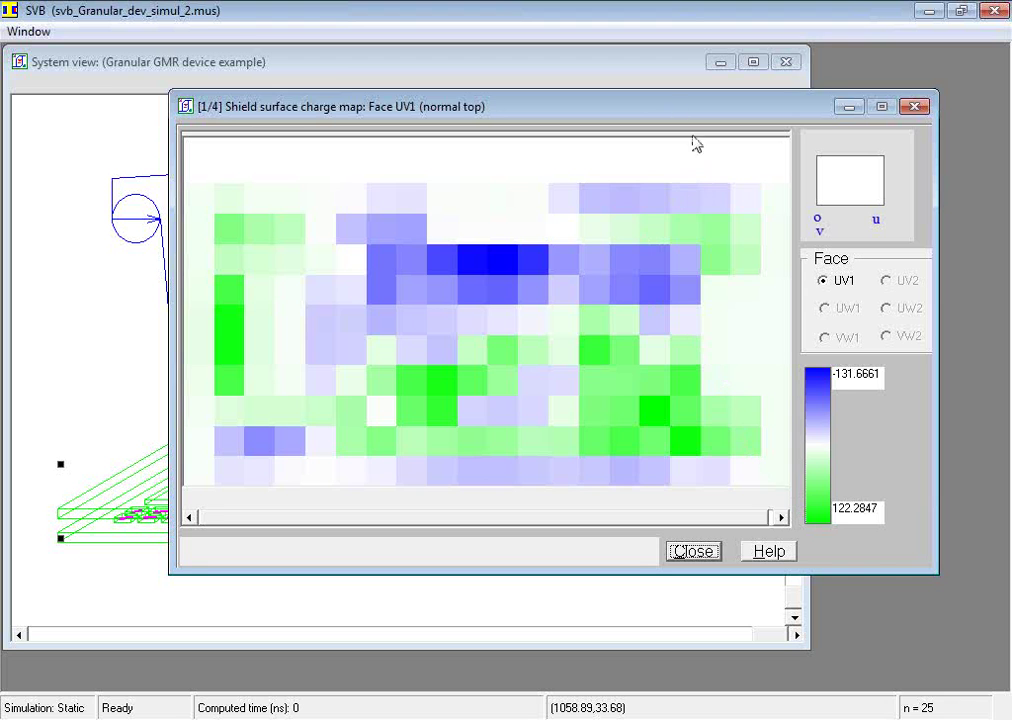
pyautogui.moveTo(671, 104); pyautogui.dragTo(630, 107)
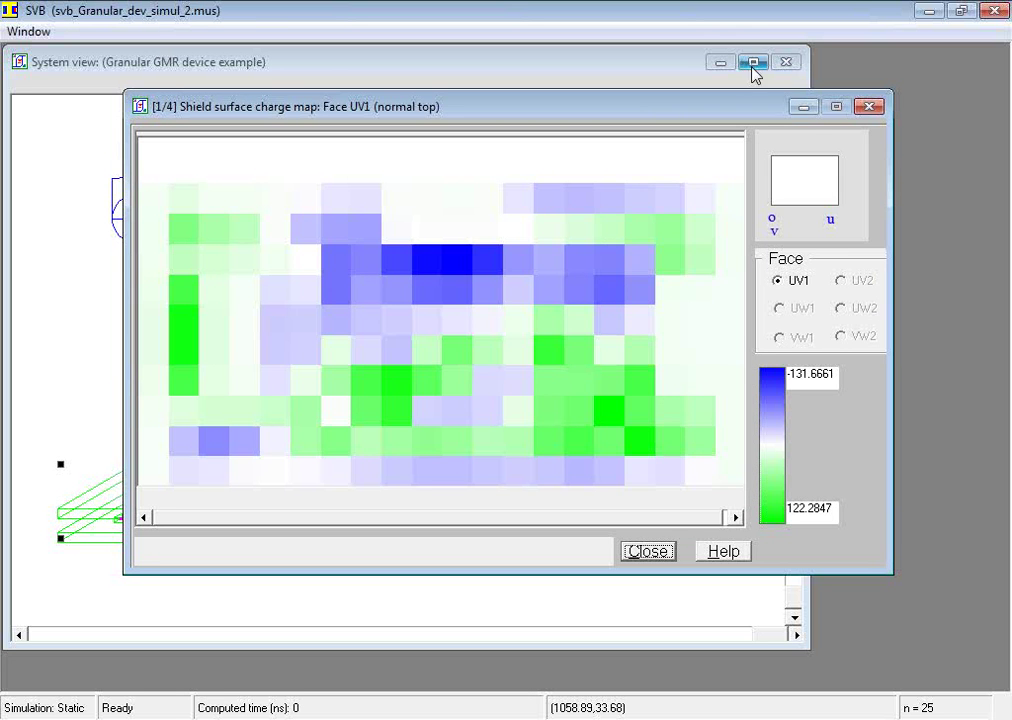
pyautogui.click(866, 107)
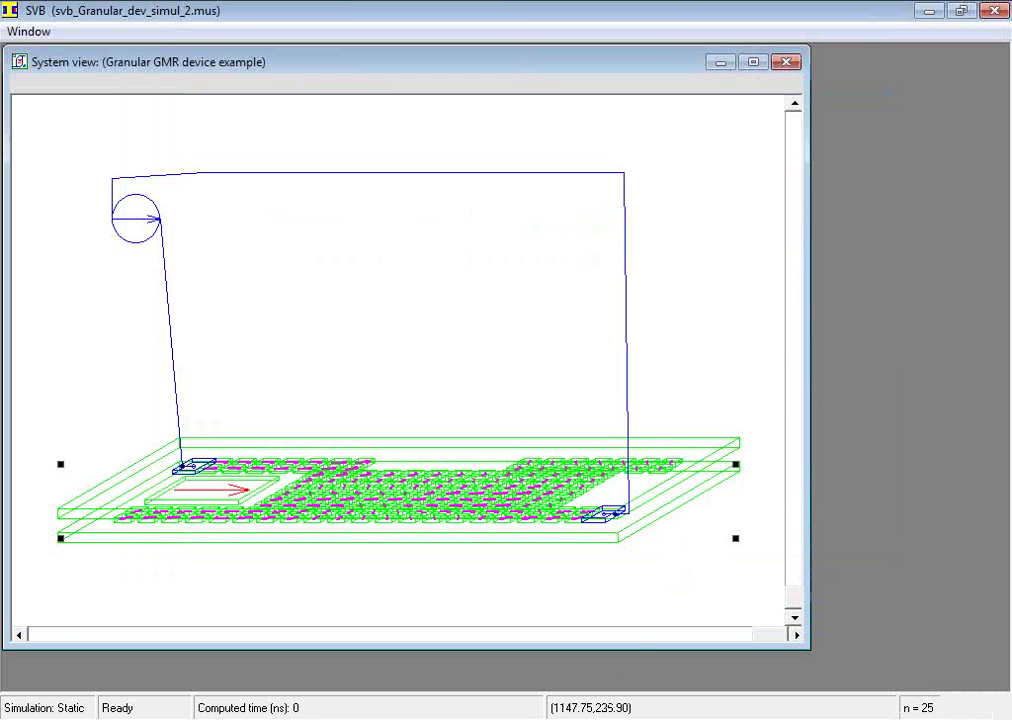
# Include a moving media field source in the applied field settings and open the media source for editing.
pyautogui.hotkey('alt', 'Tab')
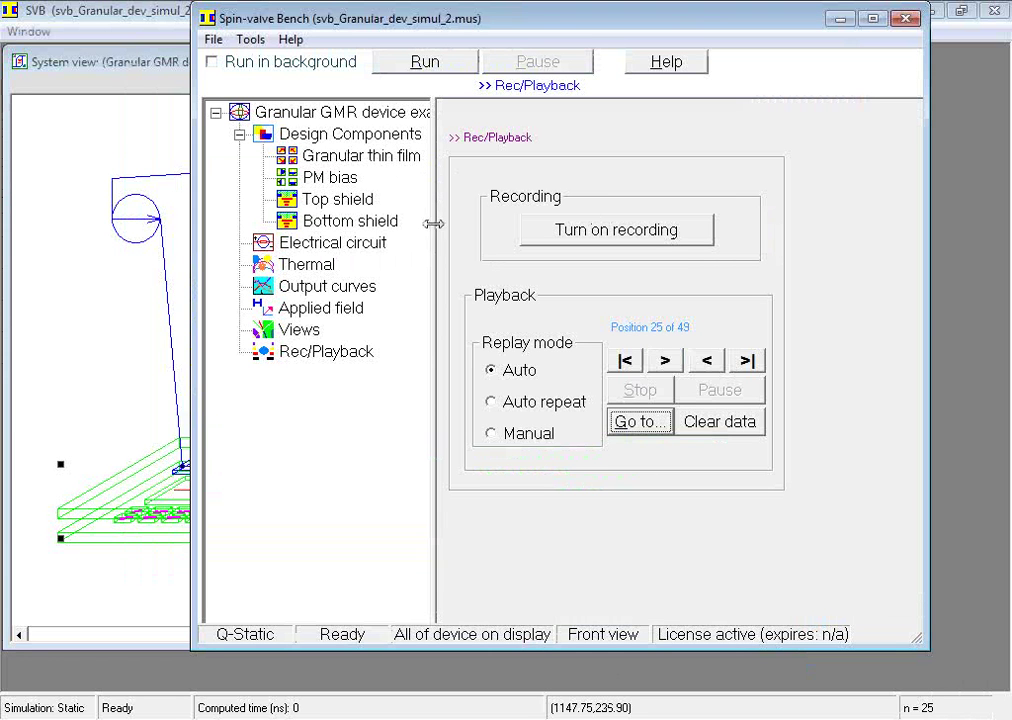
pyautogui.click(340, 310)
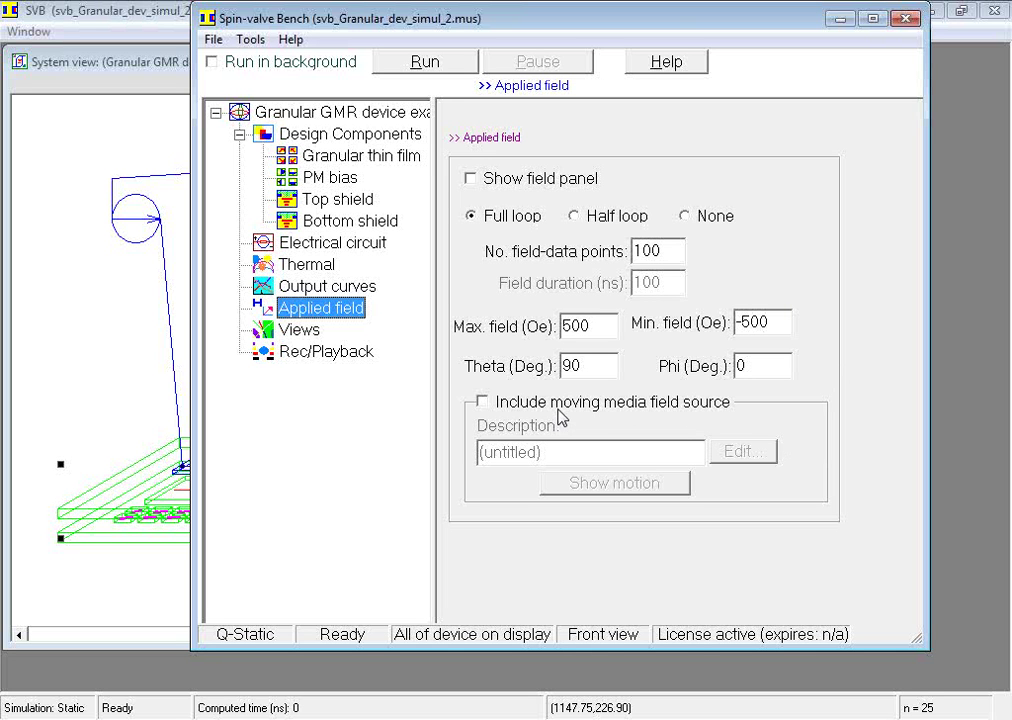
pyautogui.click(482, 403)
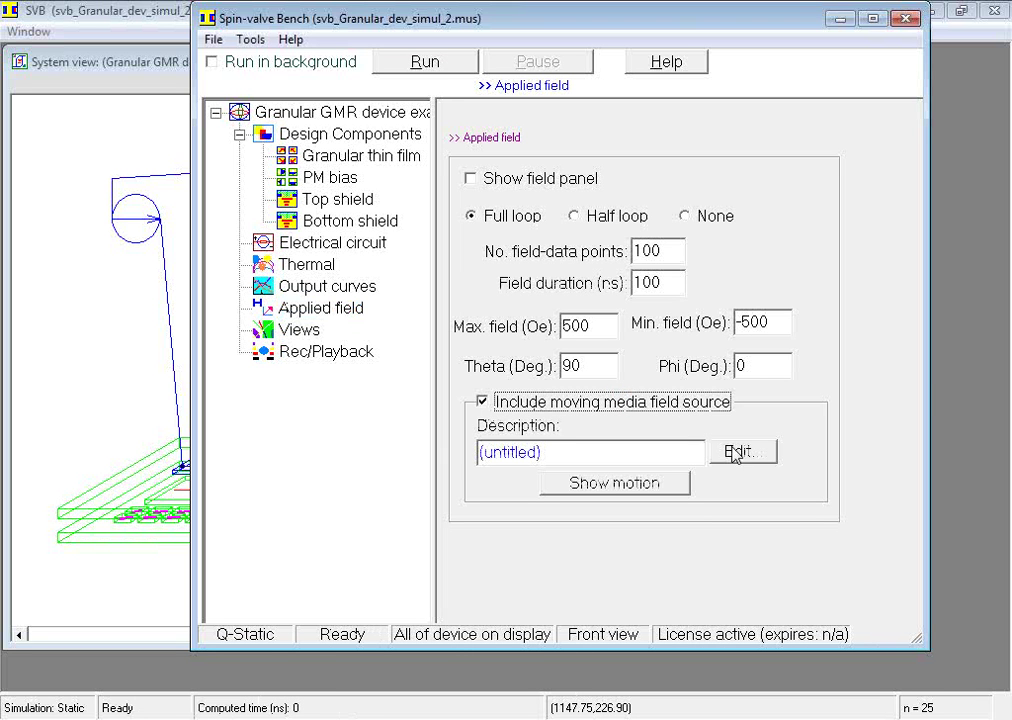
pyautogui.click(762, 458)
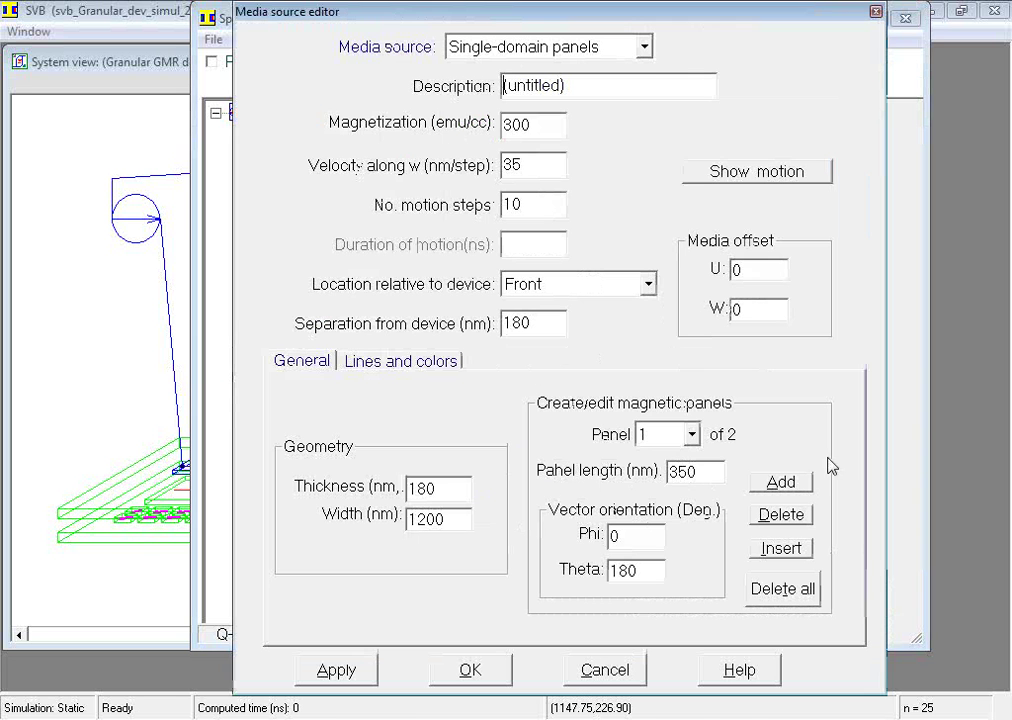
# Review the media source types, magnetic panels and device locations, keeping Single-domain panels, panel 1 and Front.
pyautogui.click(646, 54)
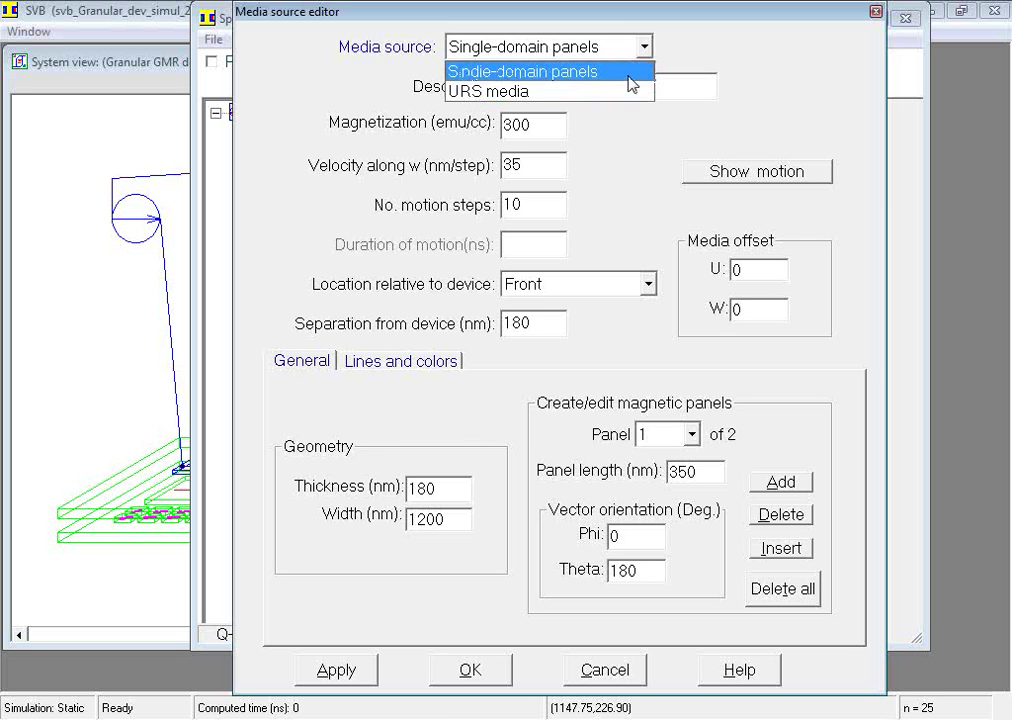
pyautogui.click(630, 78)
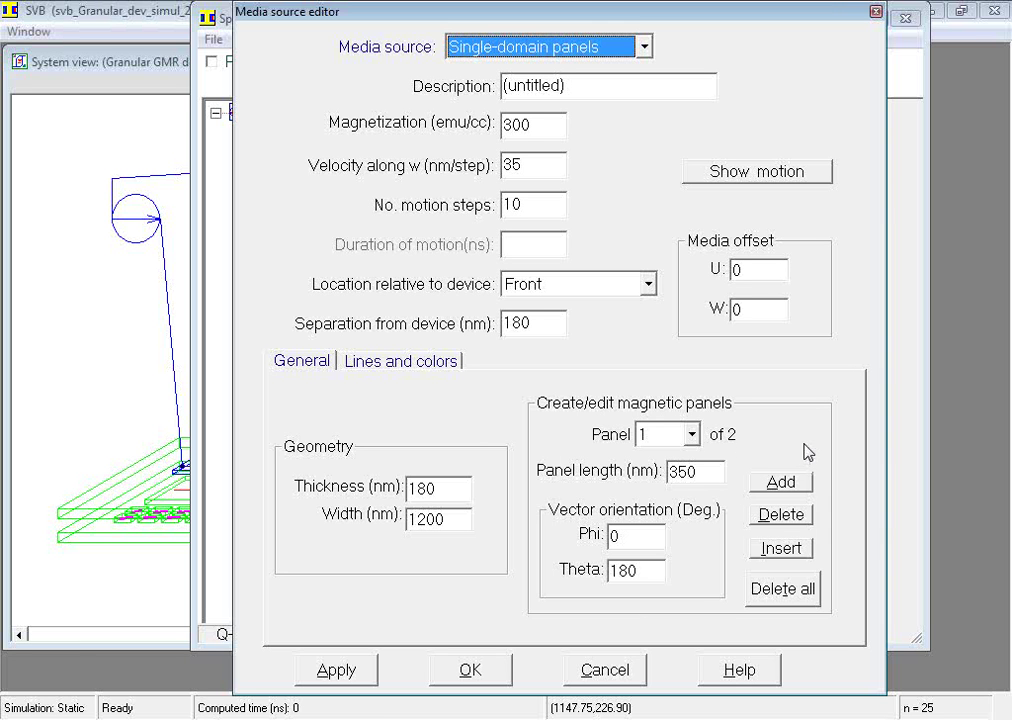
pyautogui.click(691, 434)
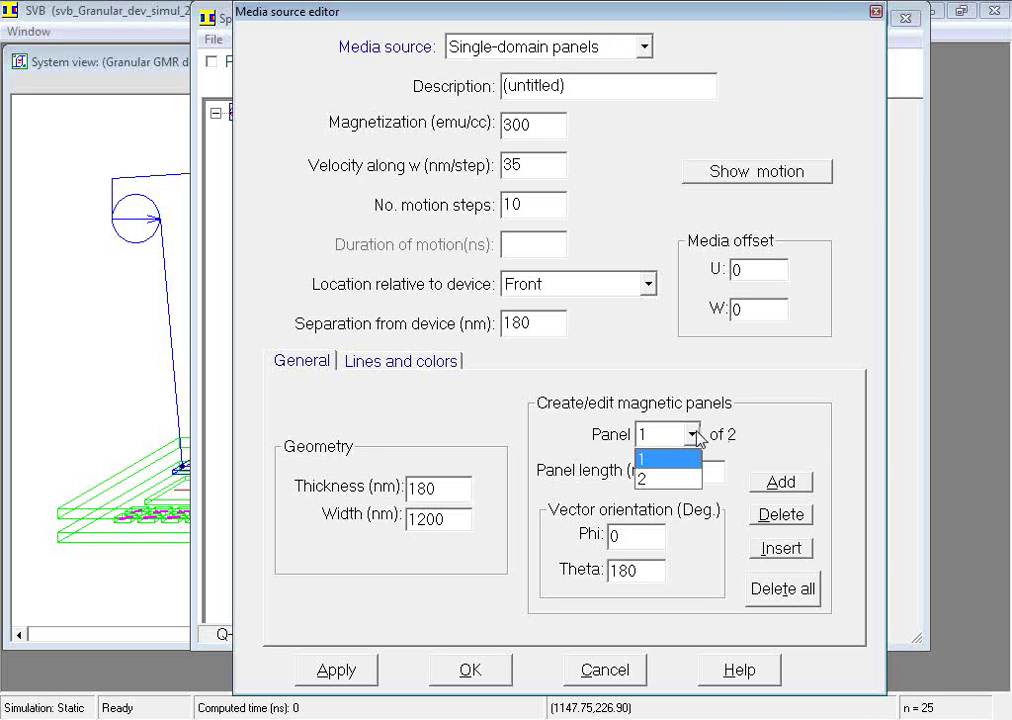
pyautogui.click(697, 438)
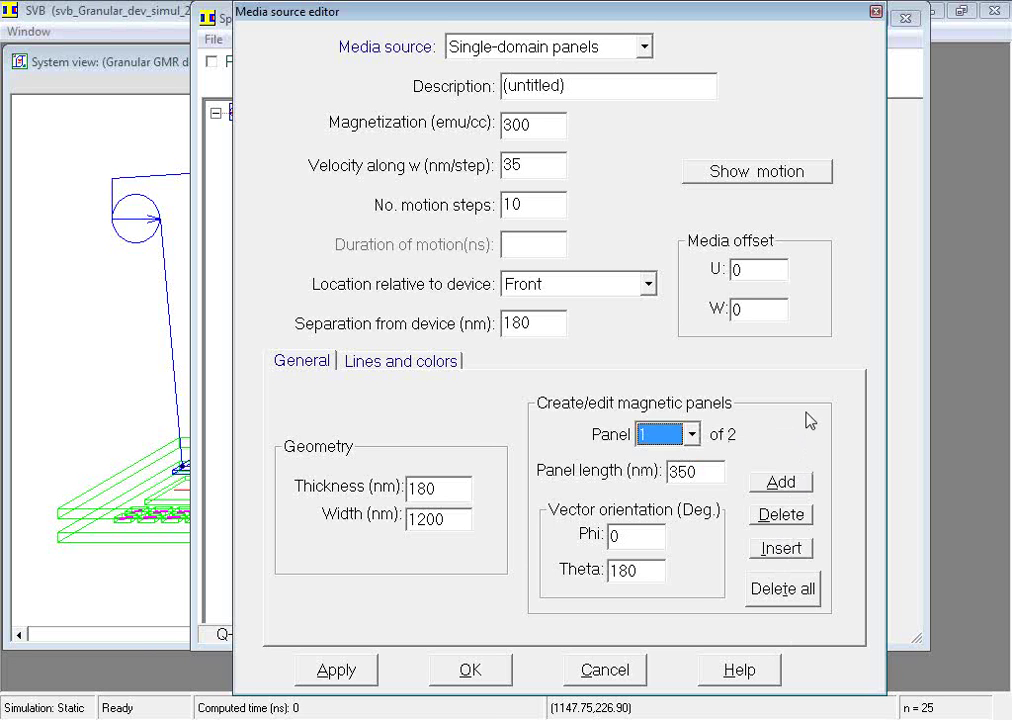
pyautogui.click(648, 284)
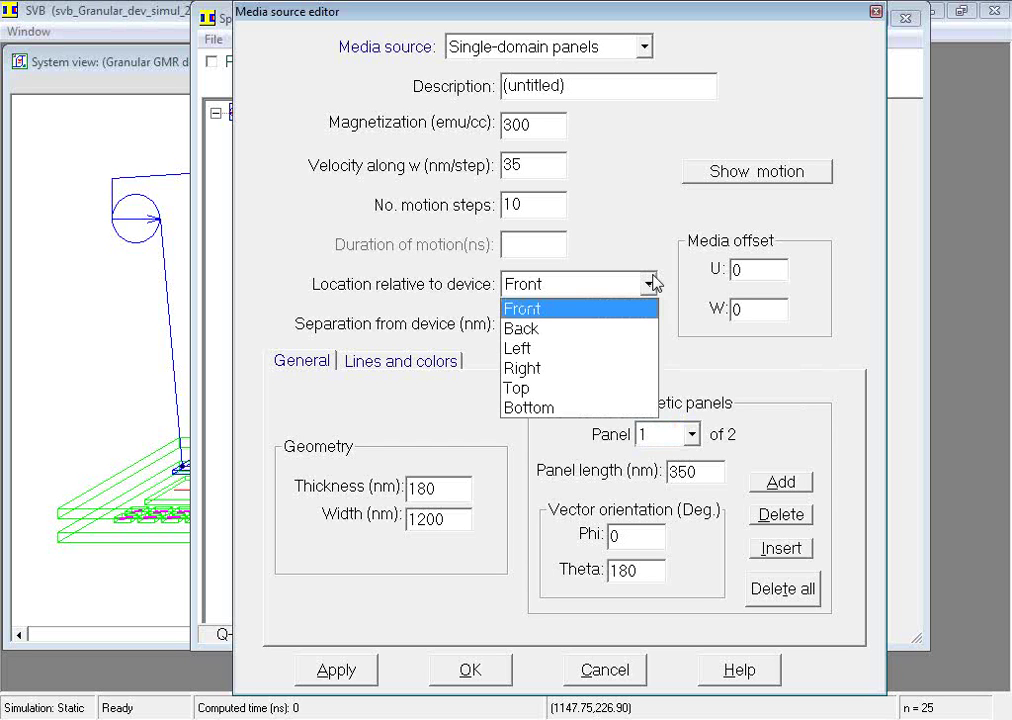
pyautogui.click(757, 364)
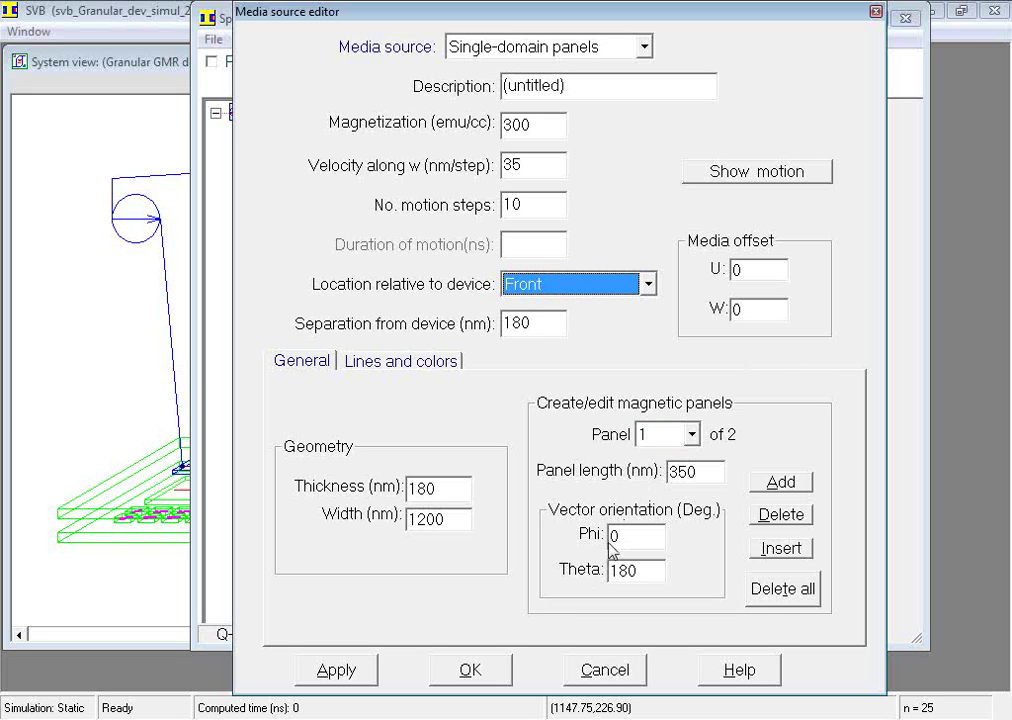
# Accept the media source settings, allow the recorded data to be deleted, and view the media in the system view.
pyautogui.click(497, 672)
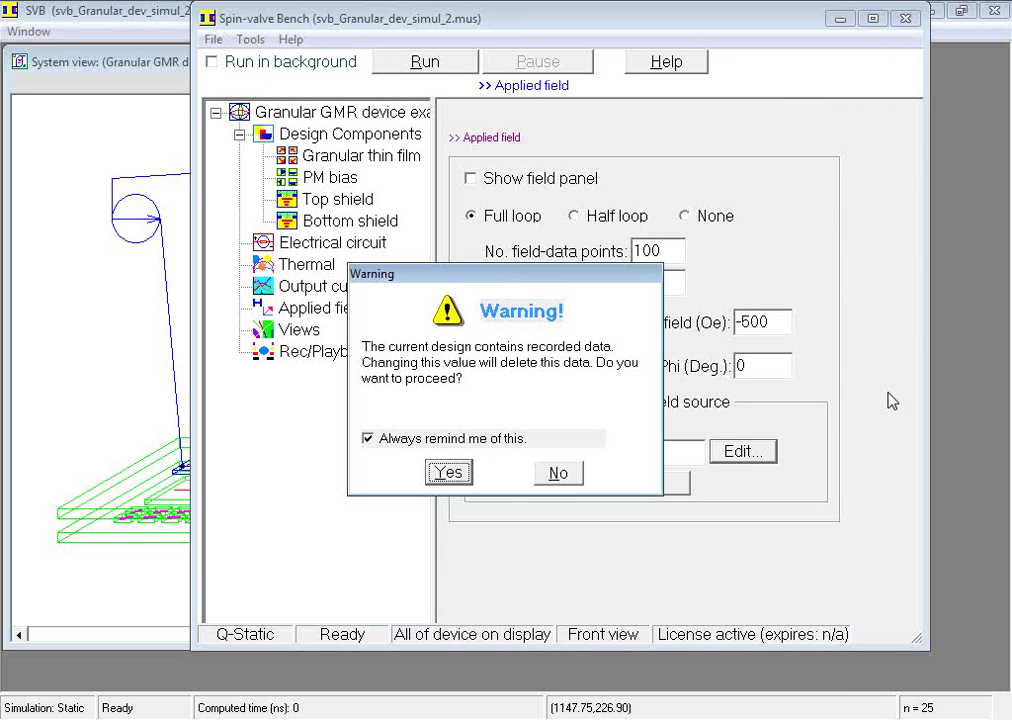
pyautogui.click(466, 482)
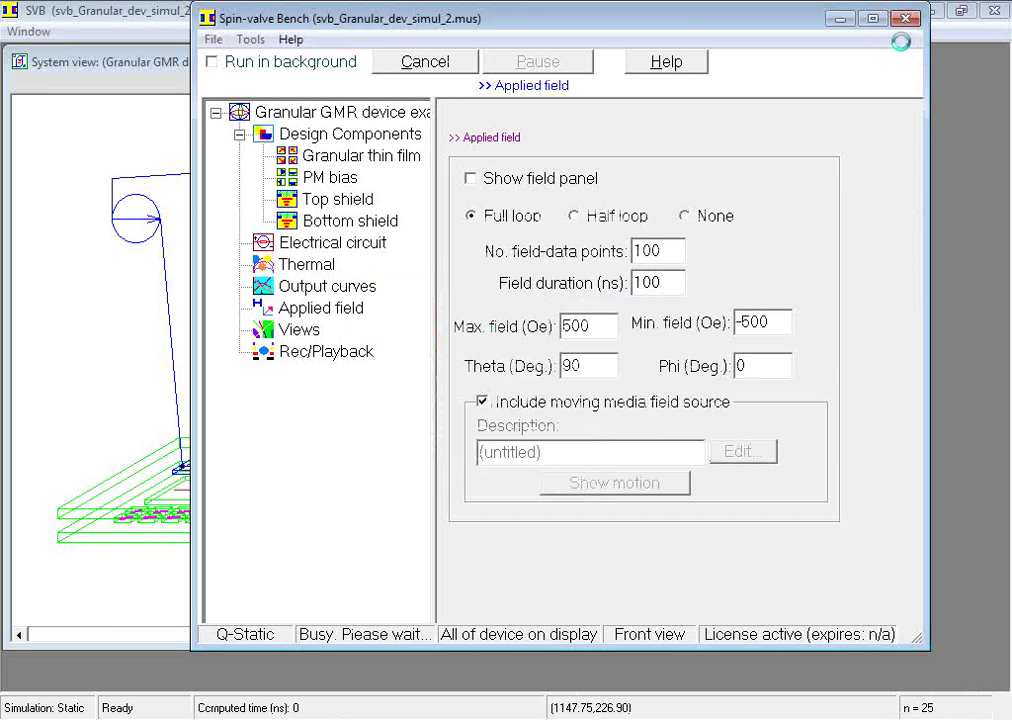
pyautogui.click(842, 19)
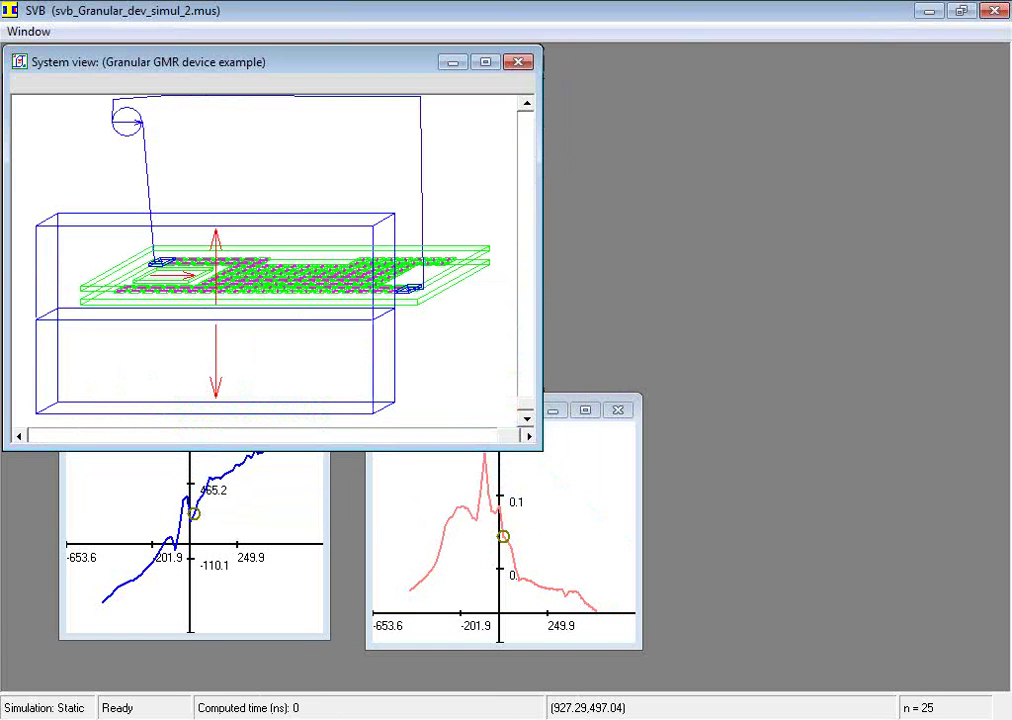
pyautogui.hotkey('alt', 'Tab')
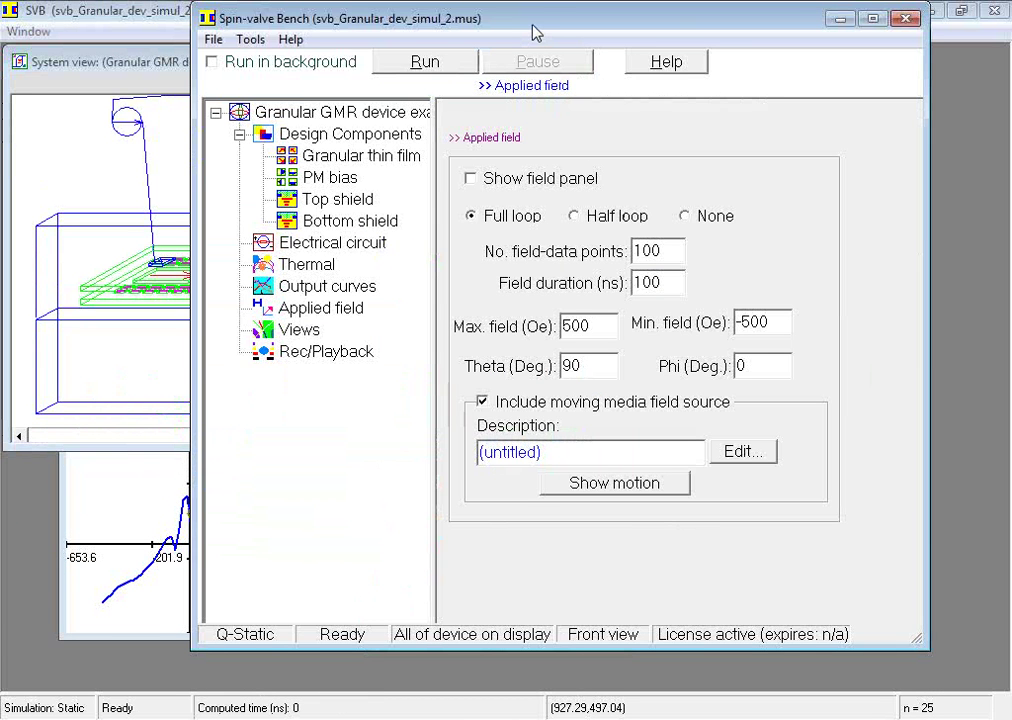
# Move the Spin-valve Bench window off the system view, show the media's motion past the device, and move the window back.
pyautogui.moveTo(535, 33); pyautogui.dragTo(666, 38)
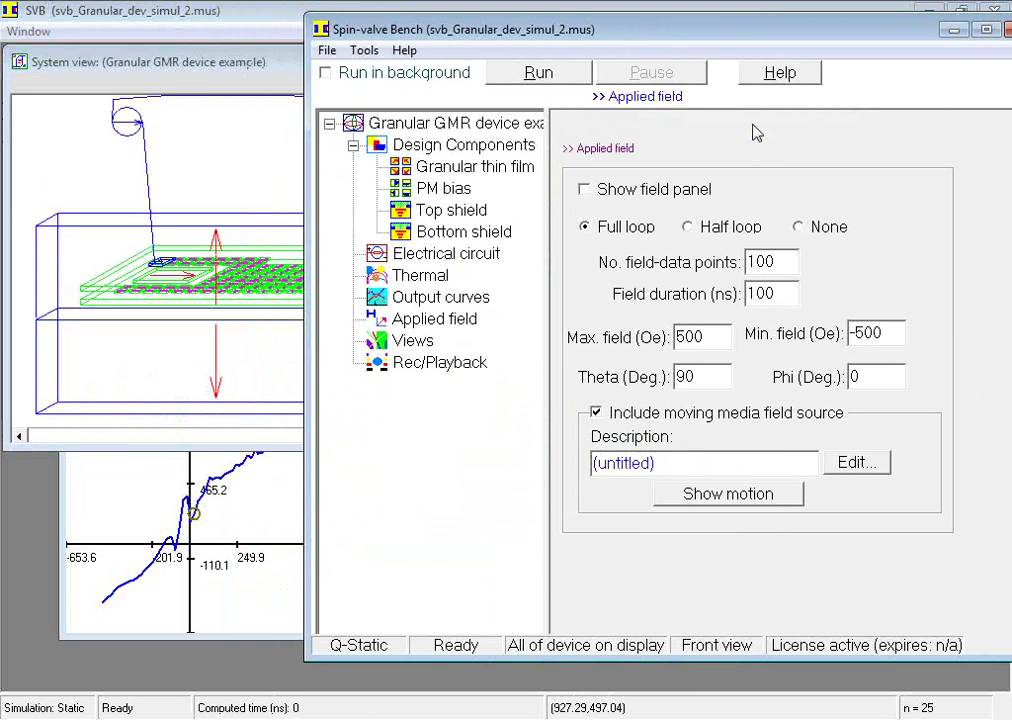
pyautogui.moveTo(503, 27); pyautogui.dragTo(725, 42)
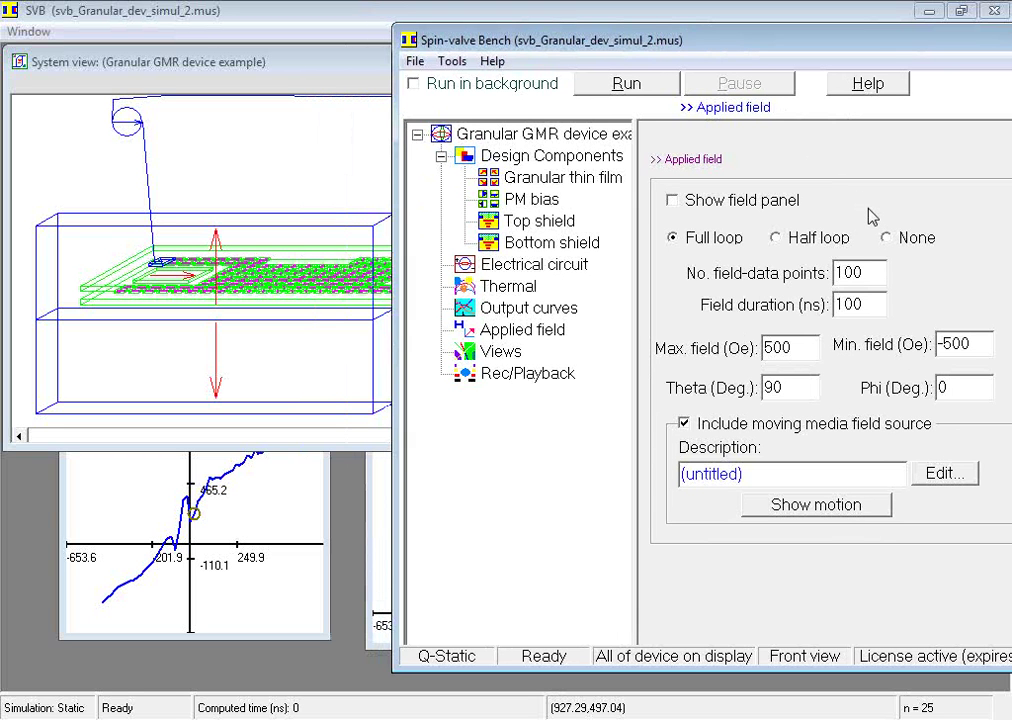
pyautogui.click(855, 512)
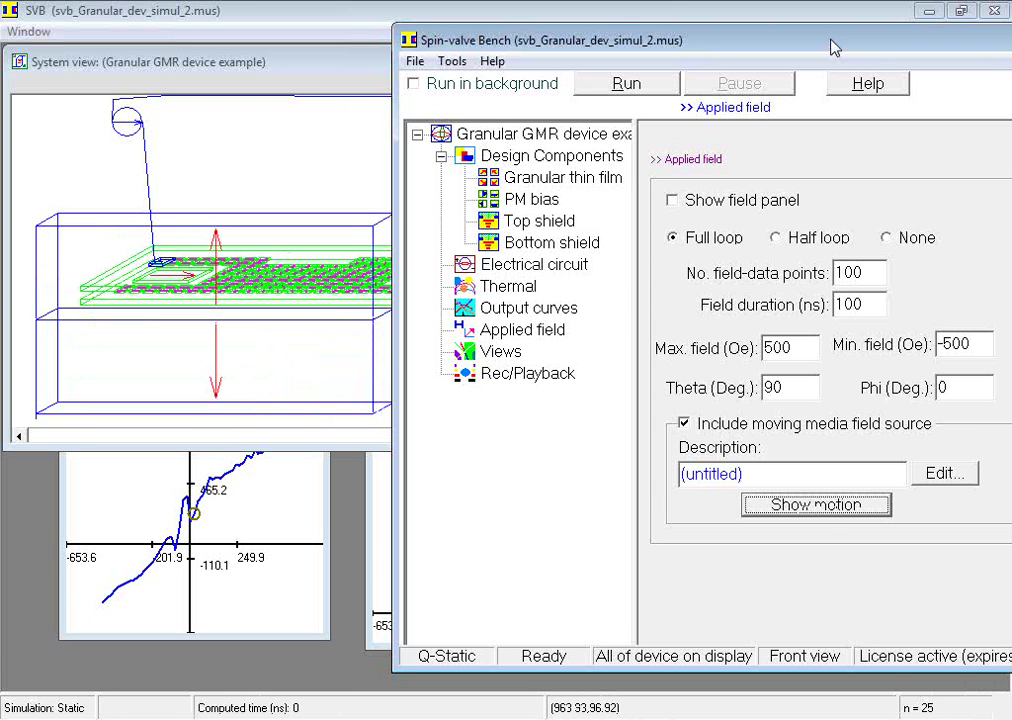
pyautogui.moveTo(770, 45); pyautogui.dragTo(737, 44)
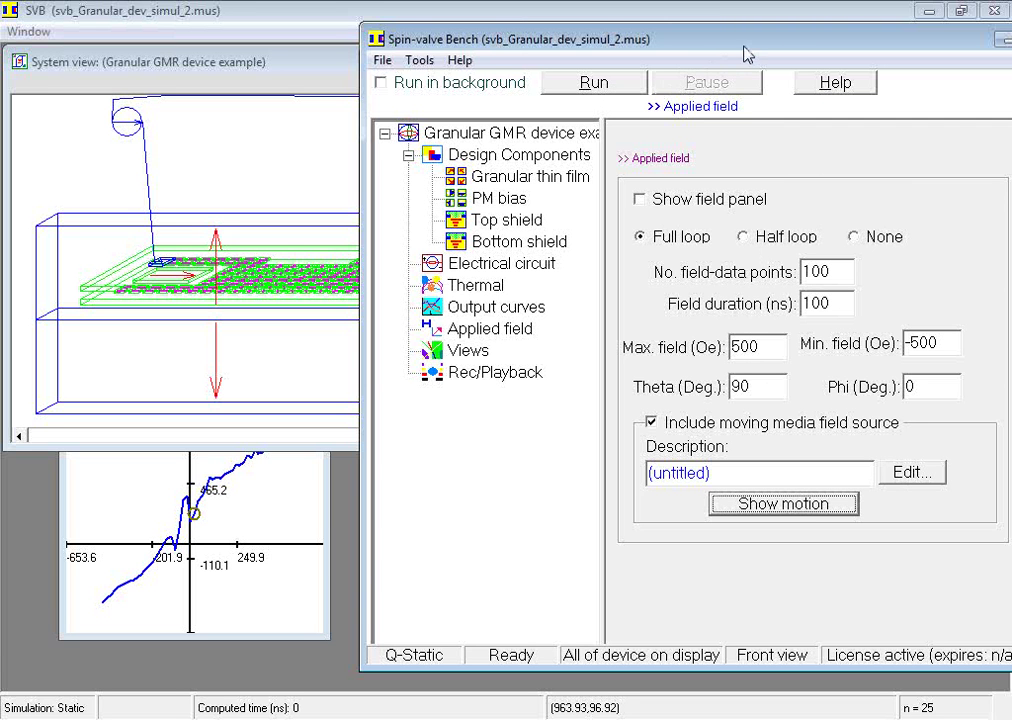
pyautogui.moveTo(750, 49); pyautogui.dragTo(558, 53)
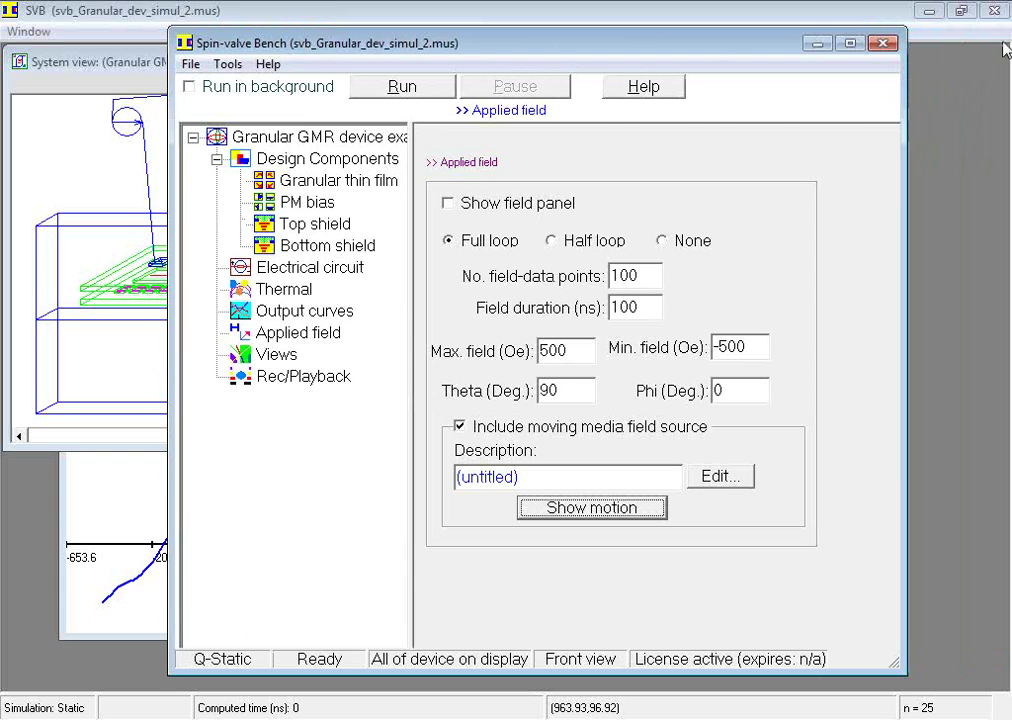